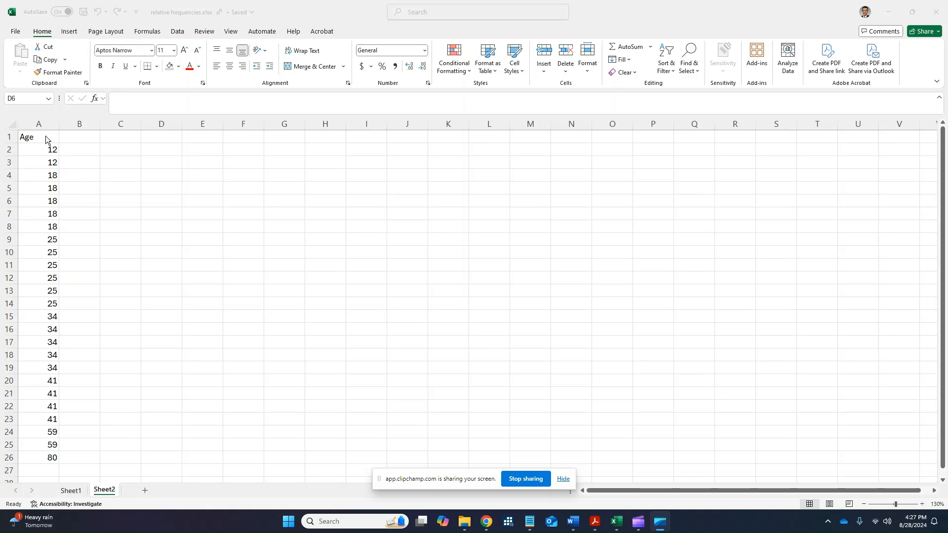
# Sort the Age column from smallest to largest.
pyautogui.click(50, 138)
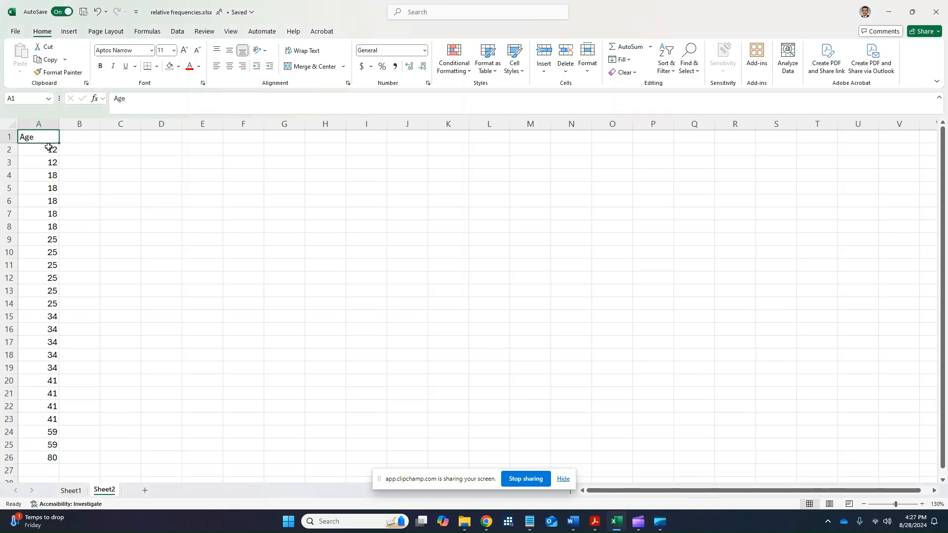
pyautogui.moveTo(49, 148); pyautogui.dragTo(43, 458)
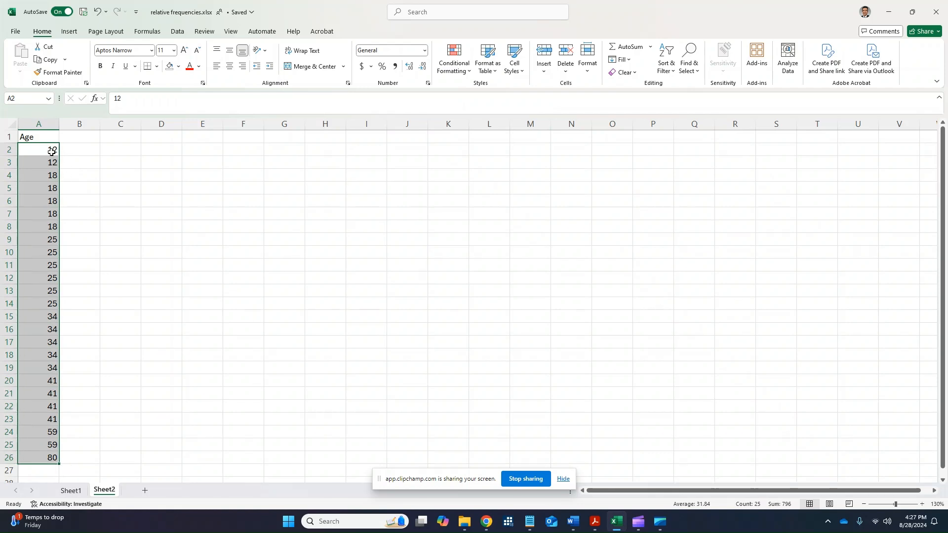
pyautogui.click(44, 125)
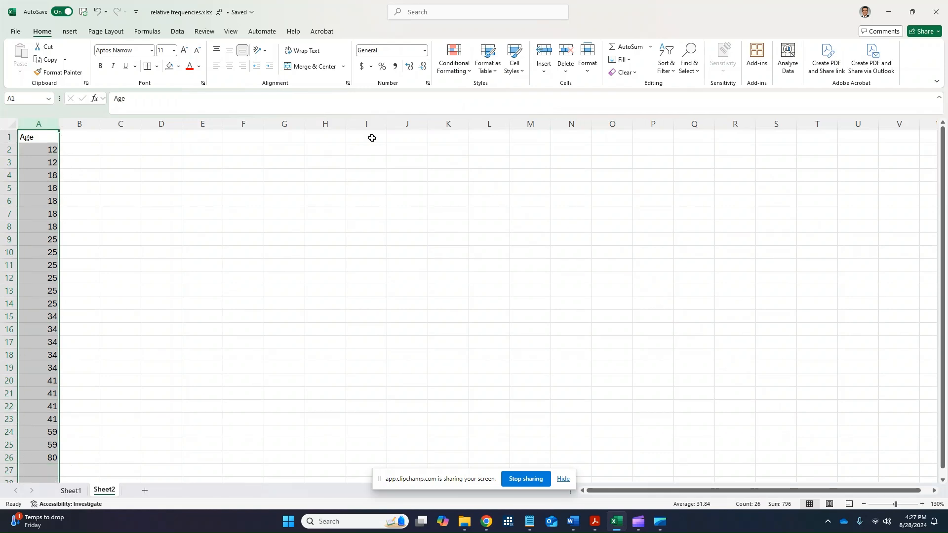
pyautogui.click(665, 72)
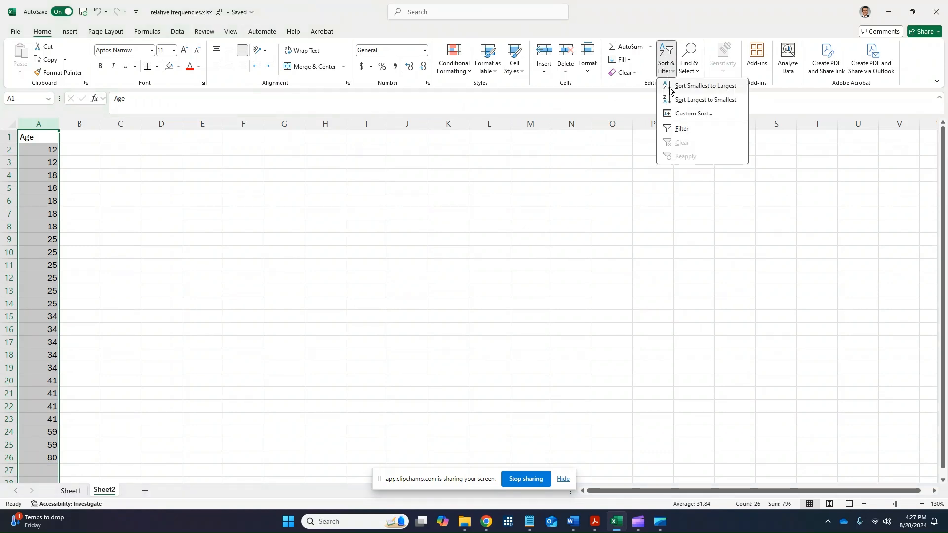
pyautogui.click(670, 89)
pyautogui.click(168, 328)
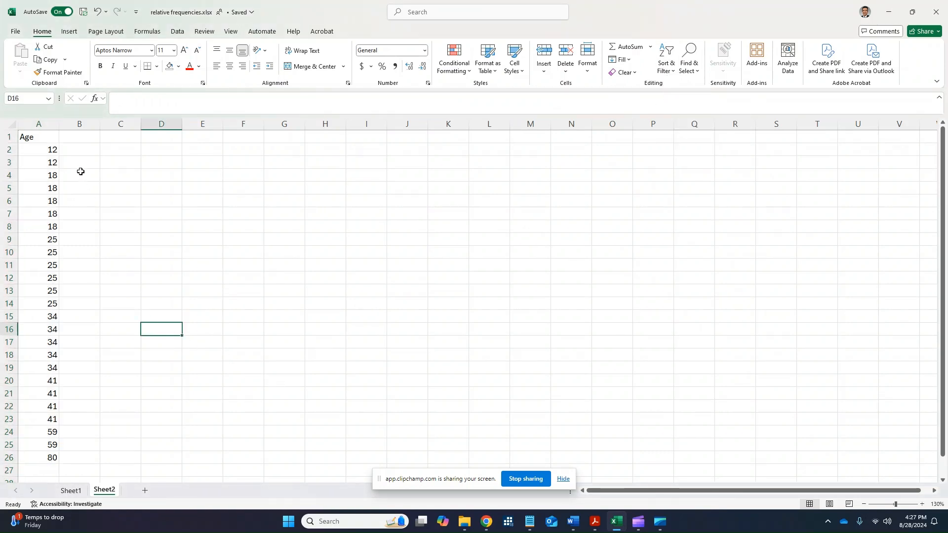
pyautogui.moveTo(42, 150); pyautogui.dragTo(43, 163)
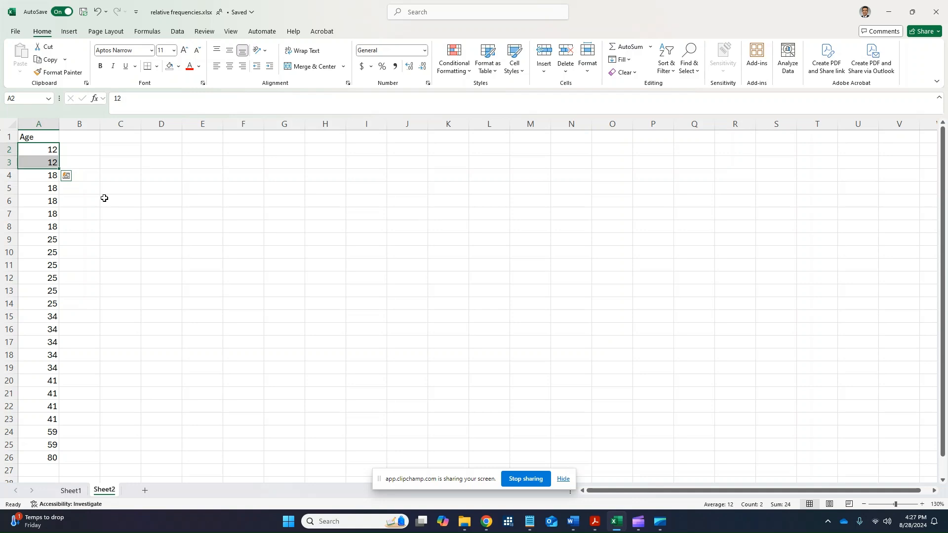
pyautogui.moveTo(28, 176); pyautogui.dragTo(30, 231)
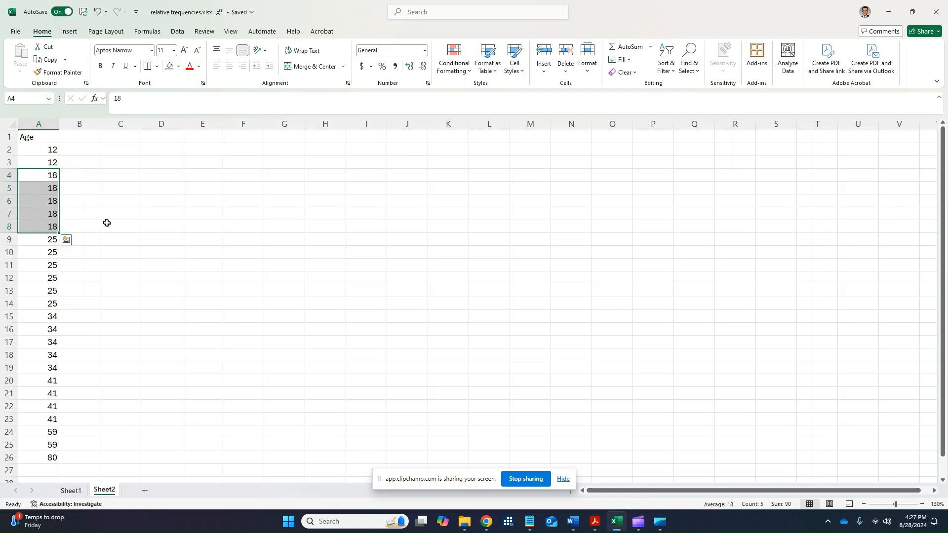
pyautogui.moveTo(37, 240); pyautogui.dragTo(36, 303)
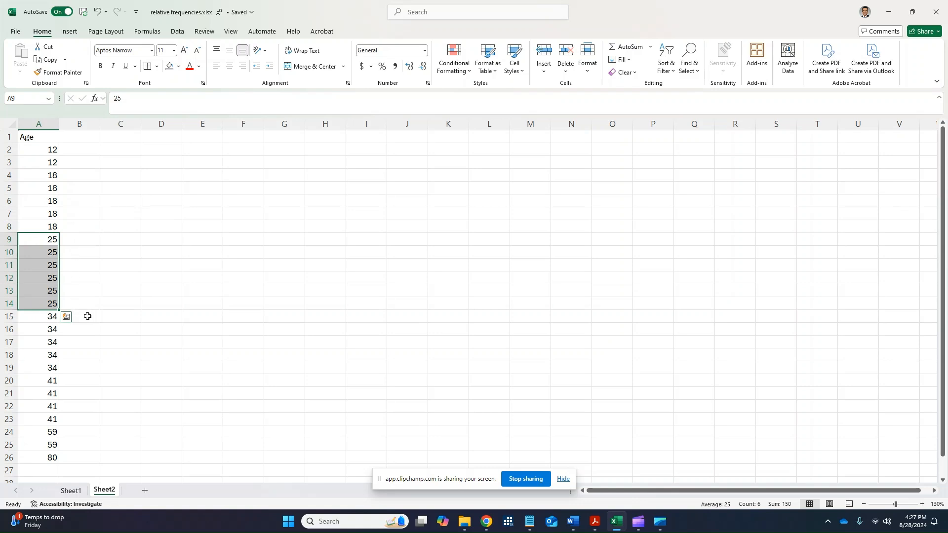
# Extract the distinct ages into column B by entering =UNIQUE(A2:A26) in cell B2.
pyautogui.click(85, 150)
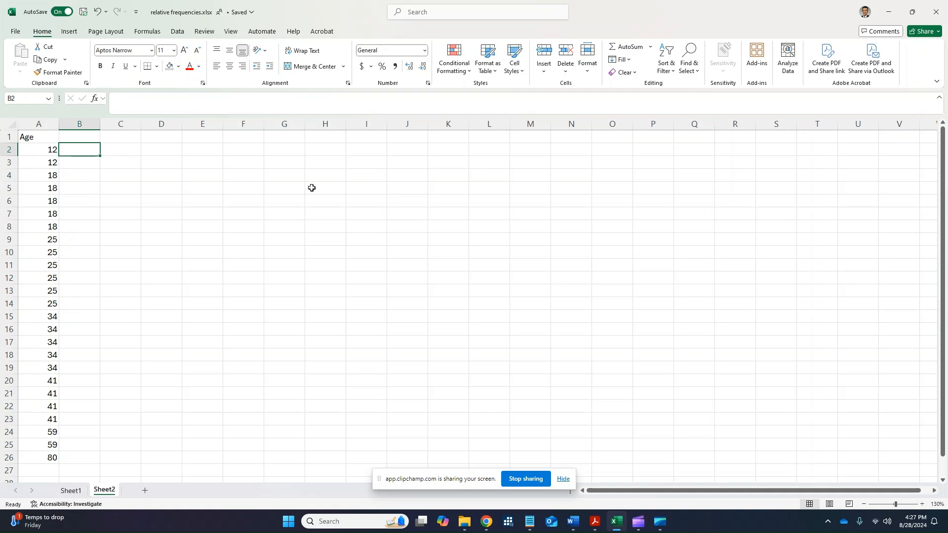
pyautogui.write('=')
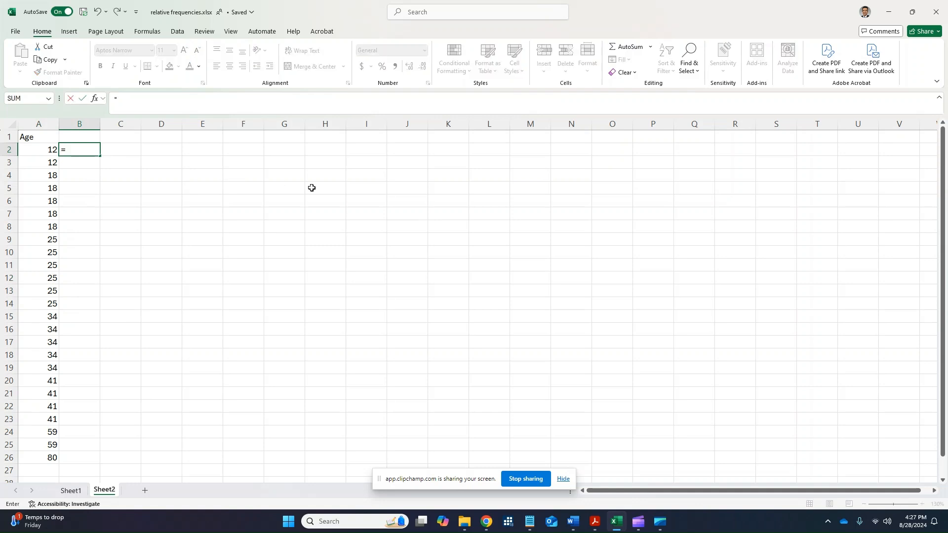
pyautogui.write('UNI')
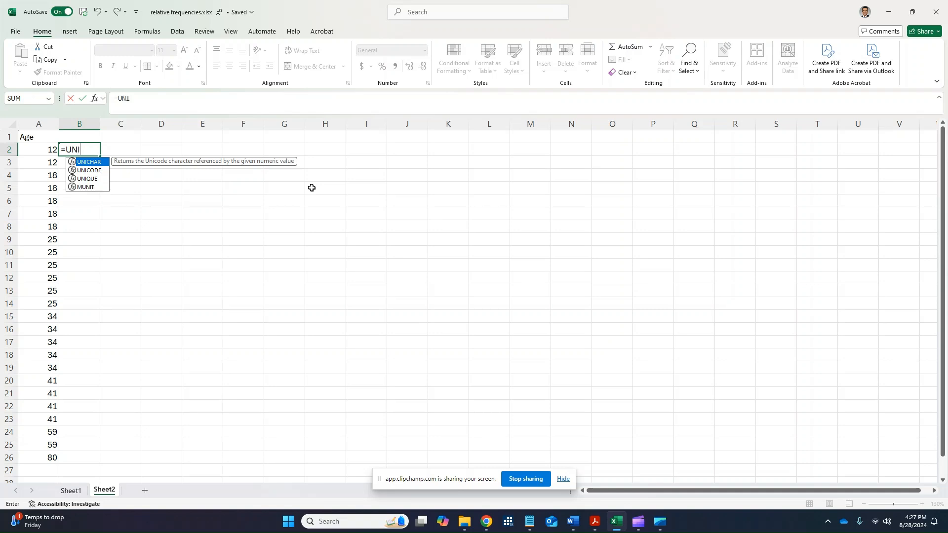
pyautogui.write('QUE(')
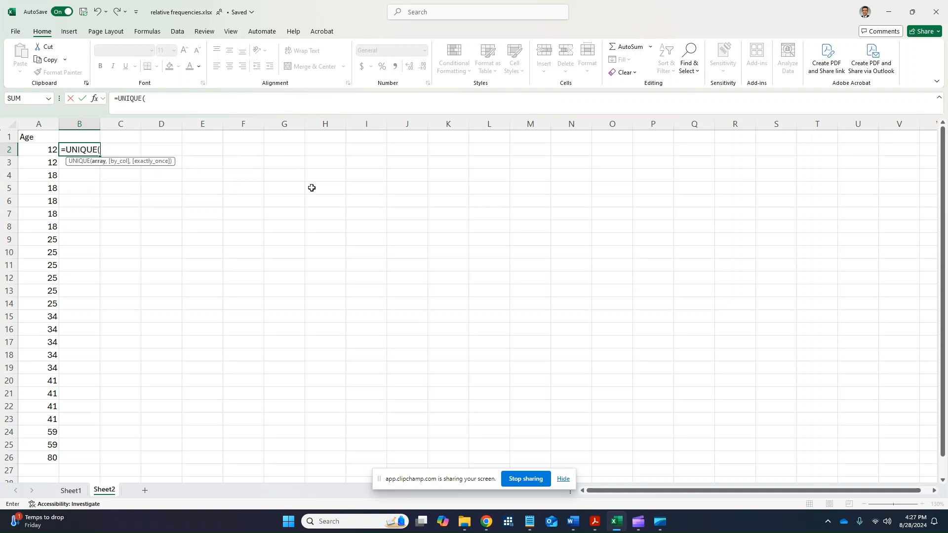
pyautogui.press('Left')
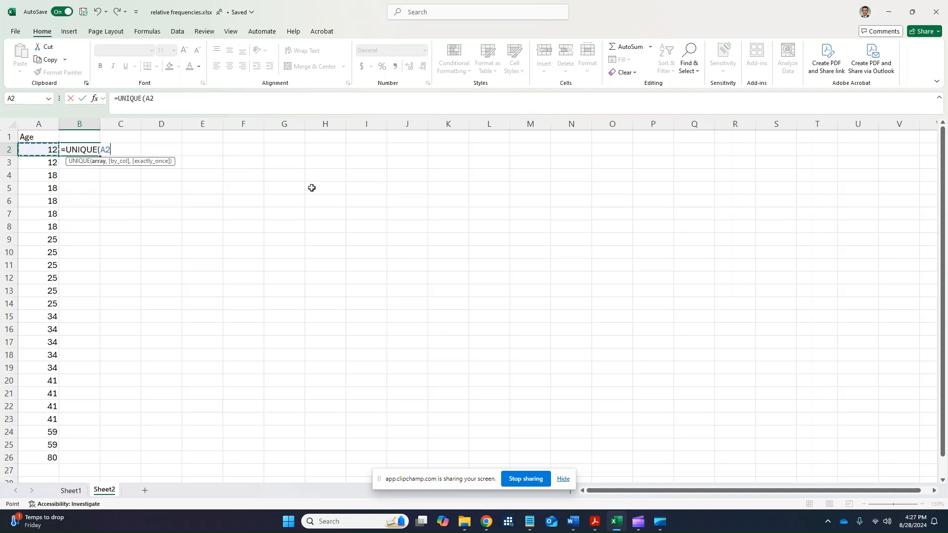
pyautogui.hotkey('shift', 'Down')
pyautogui.hotkey('shift', 'Down')
pyautogui.hotkey('shift', 'Down')
pyautogui.hotkey('shift', 'Down')
pyautogui.hotkey('shift', 'Down')
pyautogui.hotkey('shift', 'Down')
pyautogui.hotkey('shift', 'Down')
pyautogui.hotkey('shift', 'Down')
pyautogui.hotkey('shift', 'Down')
pyautogui.hotkey('shift', 'Down')
pyautogui.hotkey('shift', 'Down')
pyautogui.hotkey('shift', 'Down')
pyautogui.hotkey('shift', 'Down')
pyautogui.hotkey('shift', 'Down')
pyautogui.hotkey('shift', 'Down')
pyautogui.hotkey('shift', 'Down')
pyautogui.hotkey('shift', 'Down')
pyautogui.hotkey('shift', 'Down')
pyautogui.hotkey('shift', 'Down')
pyautogui.hotkey('shift', 'Down')
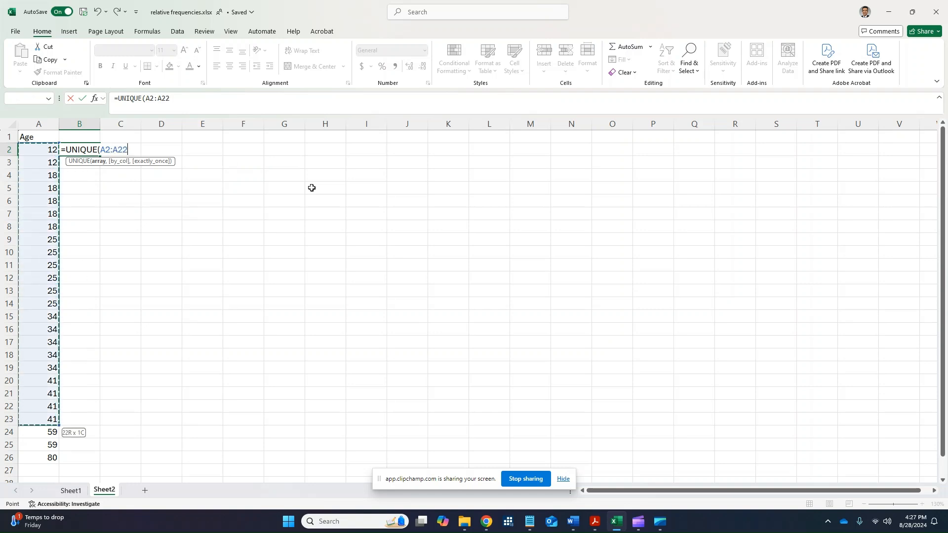
pyautogui.hotkey('shift', 'Down')
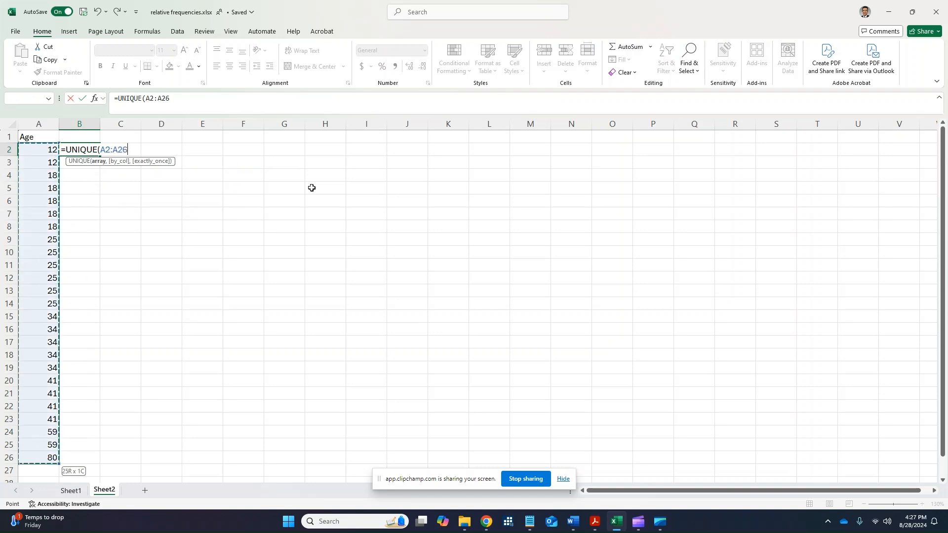
pyautogui.write(')')
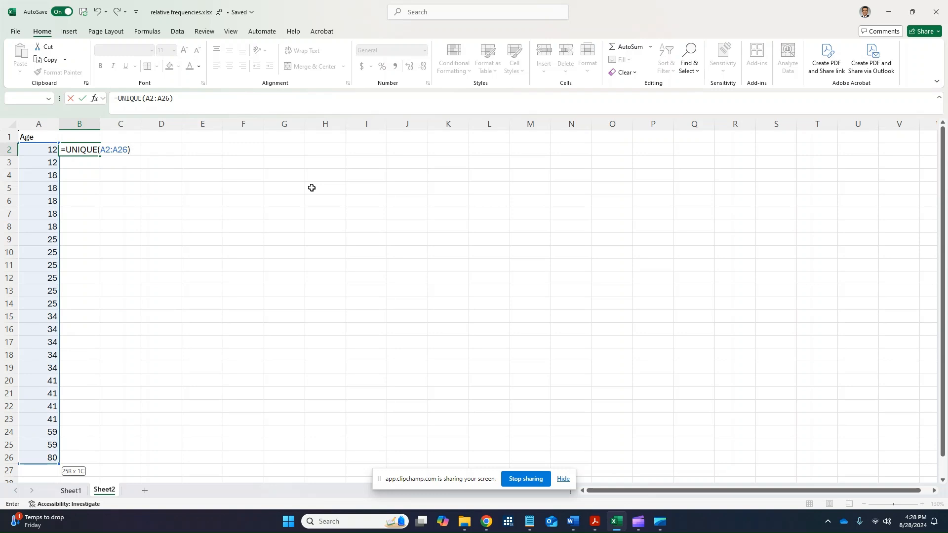
pyautogui.press('Return')
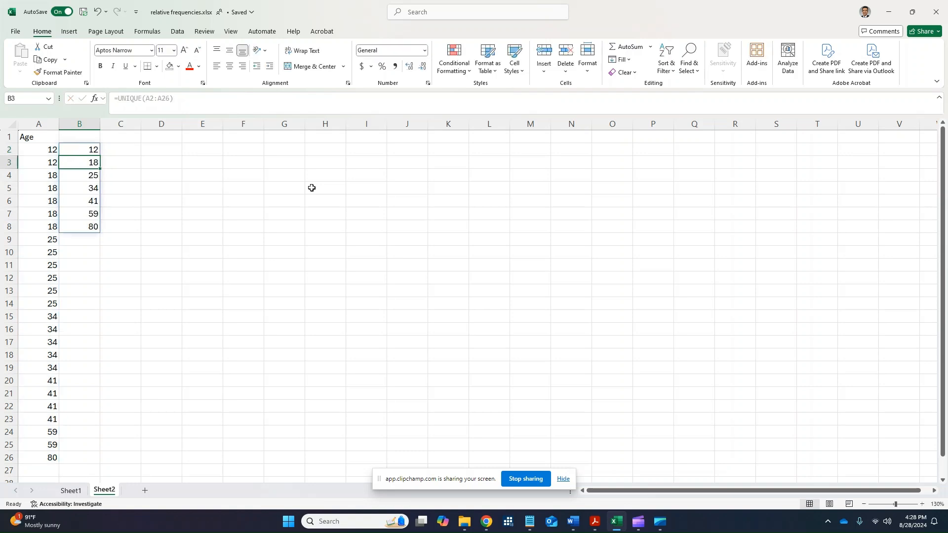
# Add the header "unique ages" in cell B1 above the list of distinct ages.
pyautogui.click(120, 177)
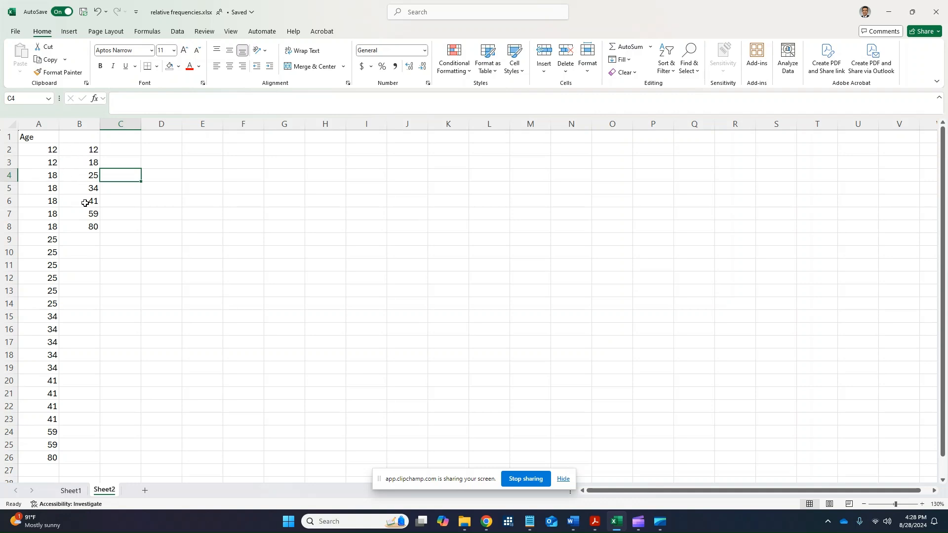
pyautogui.click(90, 138)
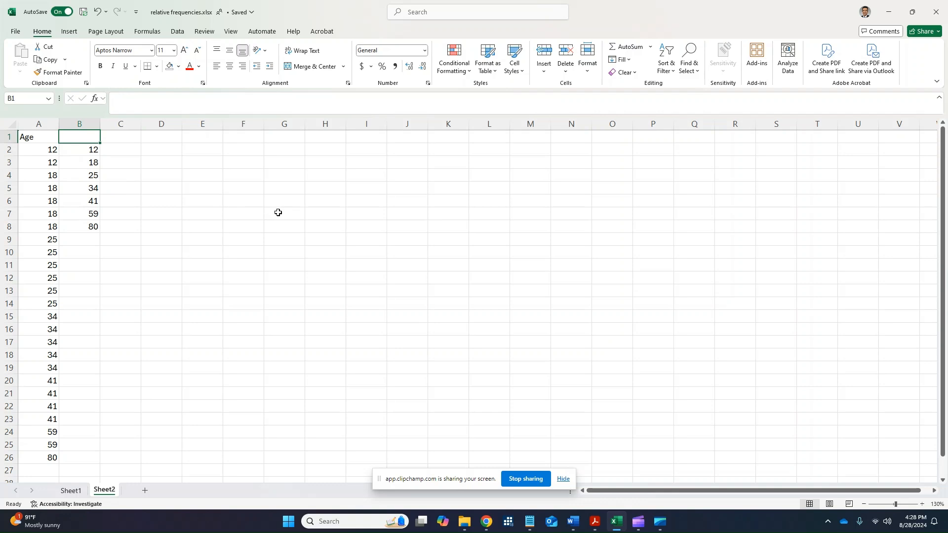
pyautogui.write('unique a')
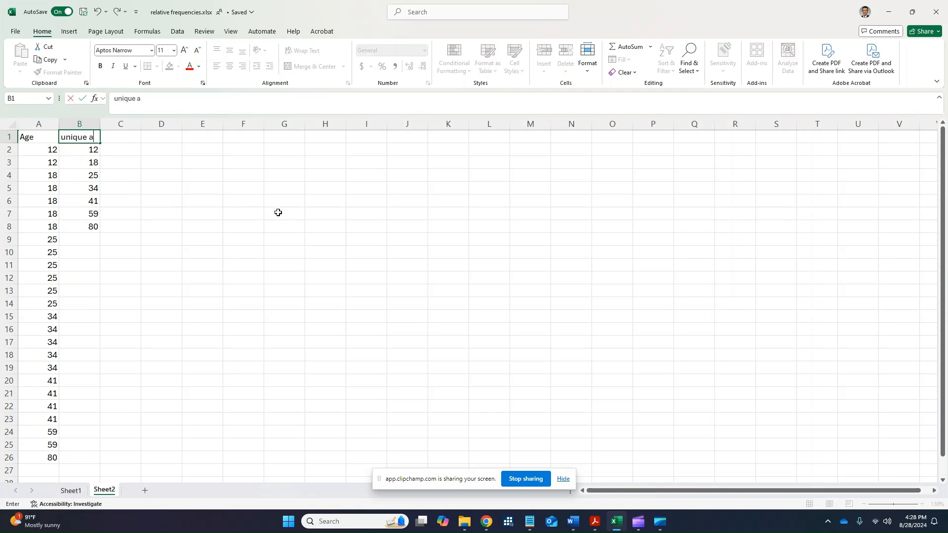
pyautogui.write('ges')
pyautogui.press('Return')
pyautogui.press('Right')
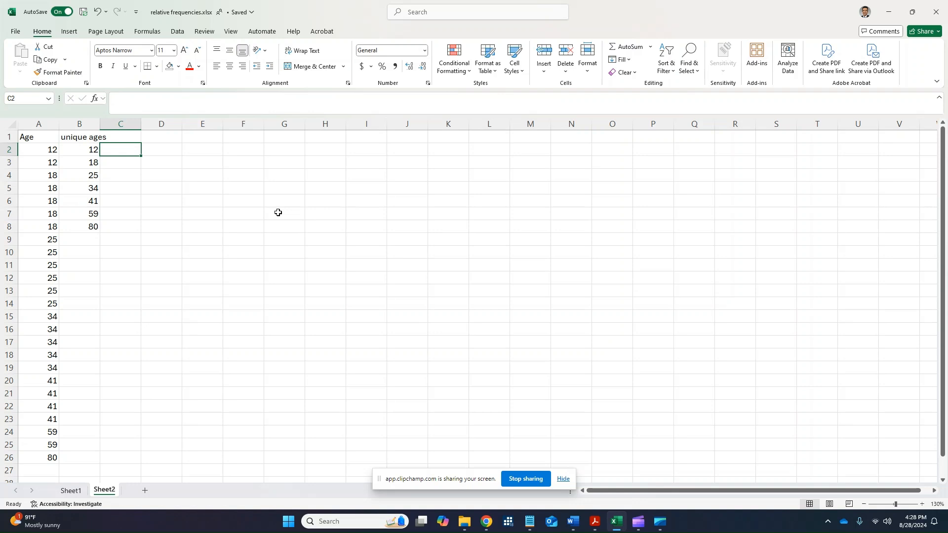
# Examine the original ages in column A alongside the list of unique ages in column B.
pyautogui.press('Left')
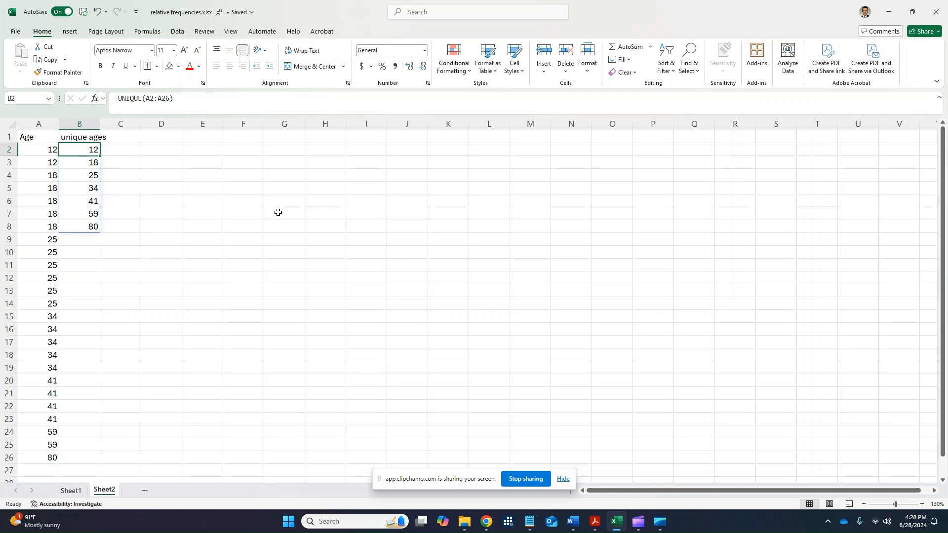
pyautogui.press('Left')
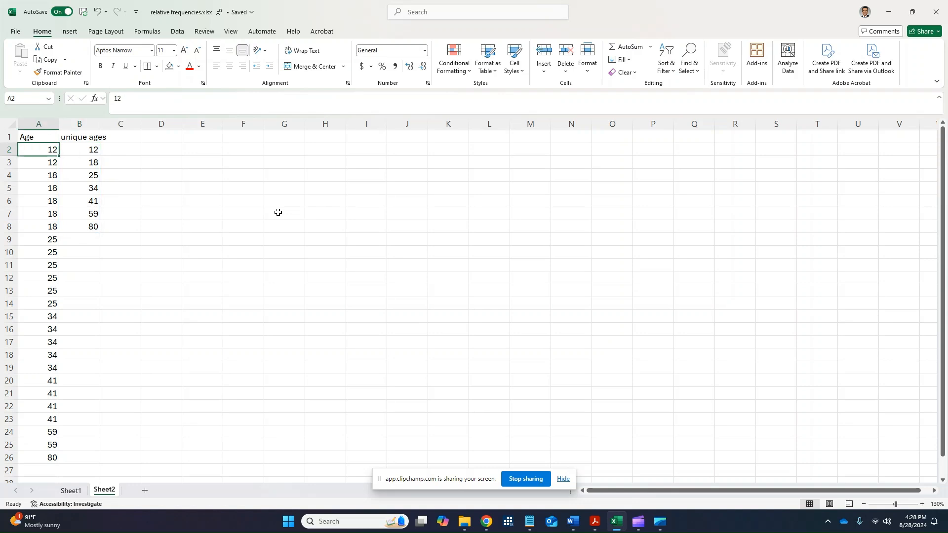
pyautogui.hotkey('shift', 'Down')
pyautogui.hotkey('shift', 'Down')
pyautogui.hotkey('shift', 'Down')
pyautogui.hotkey('shift', 'Down')
pyautogui.hotkey('shift', 'Down')
pyautogui.hotkey('shift', 'Down')
pyautogui.hotkey('shift', 'Down')
pyautogui.hotkey('shift', 'Down')
pyautogui.hotkey('shift', 'Down')
pyautogui.hotkey('shift', 'Down')
pyautogui.hotkey('shift', 'Down')
pyautogui.hotkey('shift', 'Down')
pyautogui.hotkey('shift', 'Down')
pyautogui.hotkey('shift', 'Down')
pyautogui.hotkey('shift', 'Down')
pyautogui.hotkey('shift', 'Down')
pyautogui.hotkey('shift', 'Down')
pyautogui.hotkey('shift', 'Down')
pyautogui.hotkey('shift', 'Down')
pyautogui.hotkey('shift', 'Down')
pyautogui.press('Right')
pyautogui.press('Down')
pyautogui.press('Left')
pyautogui.press('Up')
pyautogui.hotkey('shift', 'Down')
pyautogui.hotkey('shift', 'Down')
pyautogui.hotkey('shift', 'Down')
pyautogui.hotkey('shift', 'Down')
pyautogui.hotkey('shift', 'Down')
pyautogui.hotkey('shift', 'Down')
pyautogui.hotkey('shift', 'Down')
pyautogui.hotkey('shift', 'Down')
pyautogui.hotkey('shift', 'Down')
pyautogui.hotkey('shift', 'Down')
pyautogui.hotkey('shift', 'Down')
pyautogui.hotkey('shift', 'Down')
pyautogui.hotkey('shift', 'Down')
pyautogui.hotkey('shift', 'Down')
pyautogui.hotkey('shift', 'Down')
pyautogui.hotkey('shift', 'Down')
pyautogui.hotkey('shift', 'Down')
pyautogui.hotkey('shift', 'Down')
pyautogui.hotkey('shift', 'Down')
pyautogui.hotkey('shift', 'Down')
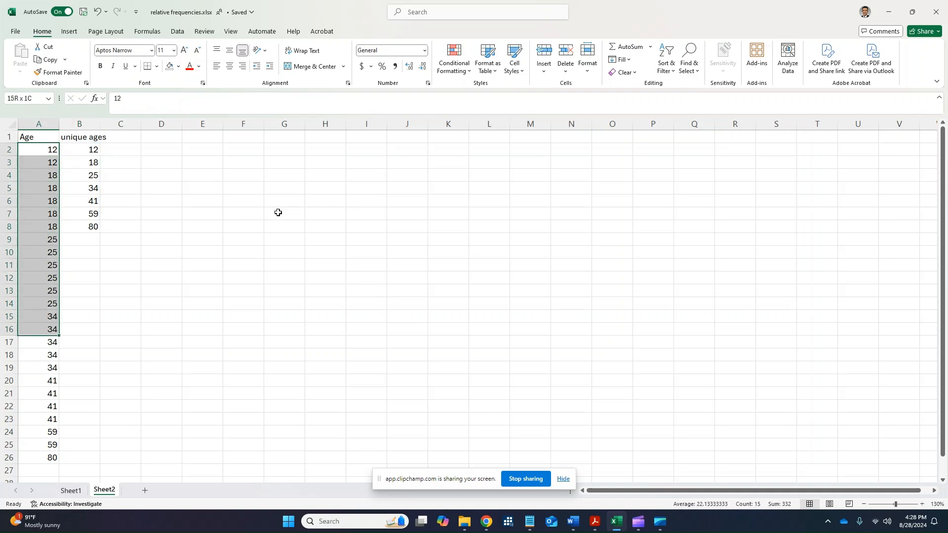
pyautogui.press('Right')
pyautogui.press('Down')
pyautogui.press('Down')
pyautogui.press('Right')
pyautogui.press('Up')
pyautogui.press('Up')
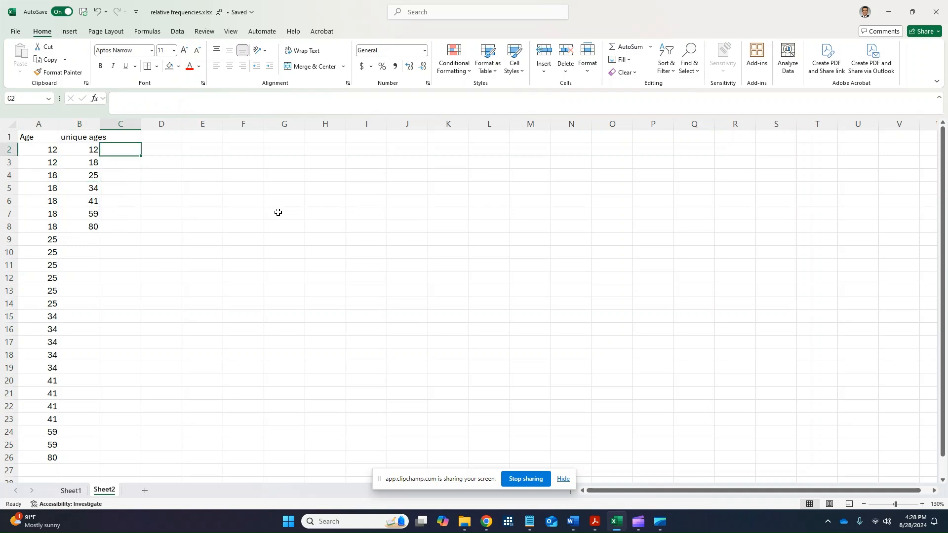
pyautogui.press('Left')
pyautogui.press('Left')
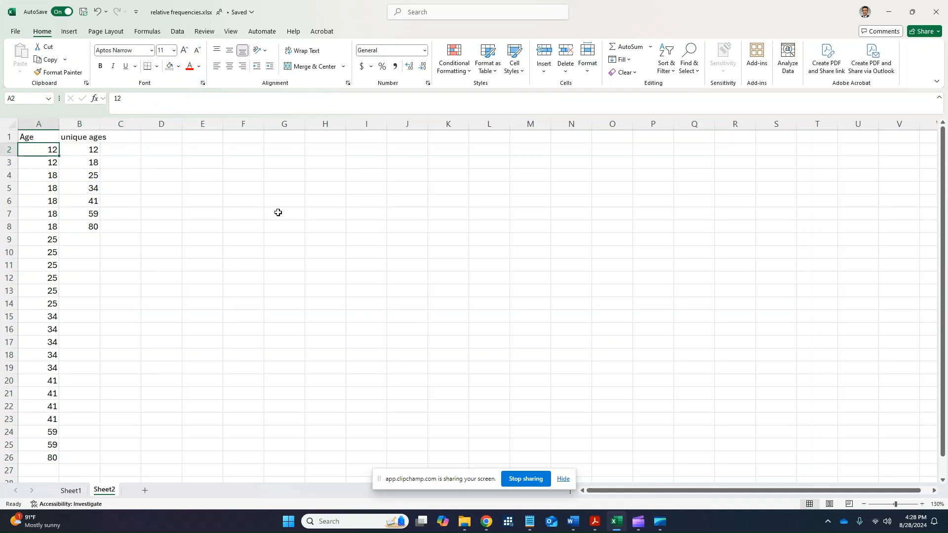
# Count how often the first unique age occurs by entering =COUNTIF(A2:A26,B2) in cell C2.
pyautogui.press('Right')
pyautogui.press('Right')
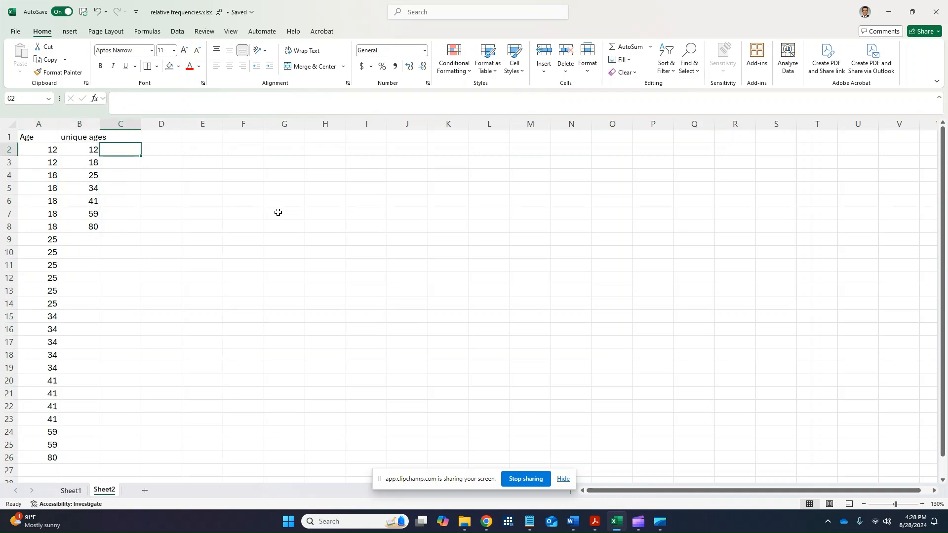
pyautogui.write('=COUNT')
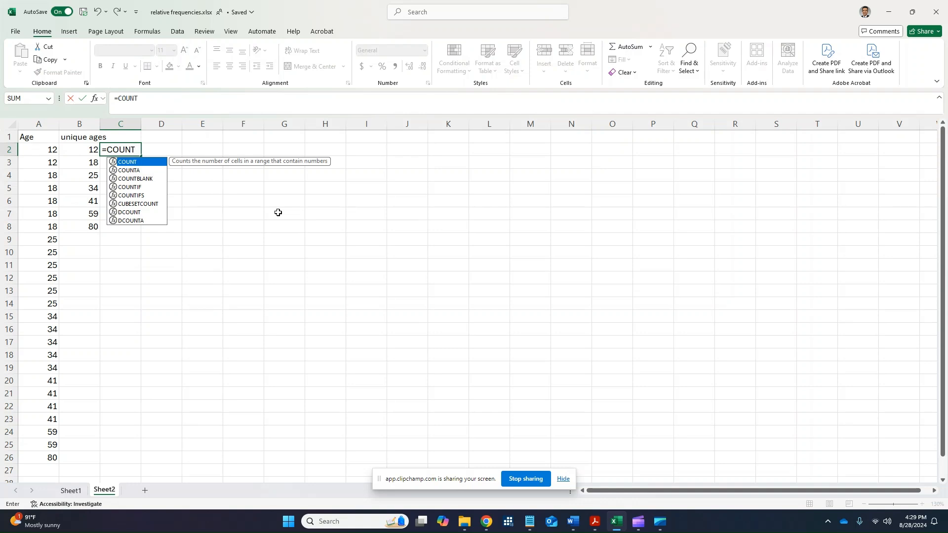
pyautogui.write('IF(')
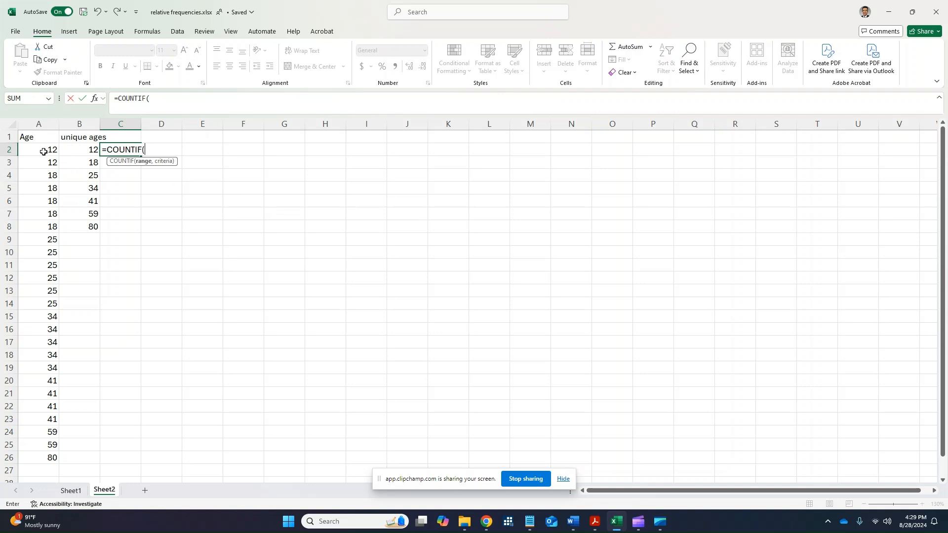
pyautogui.write('A2:')
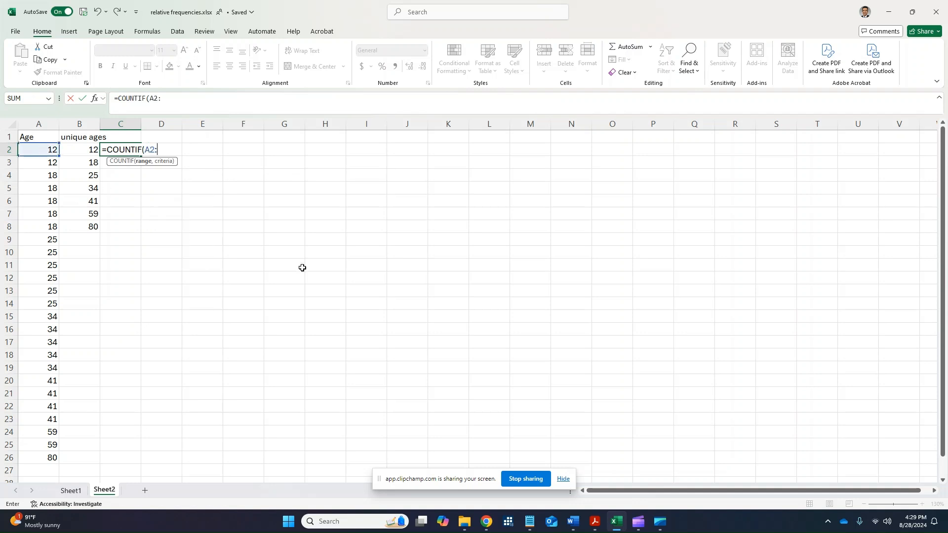
pyautogui.write('A26,')
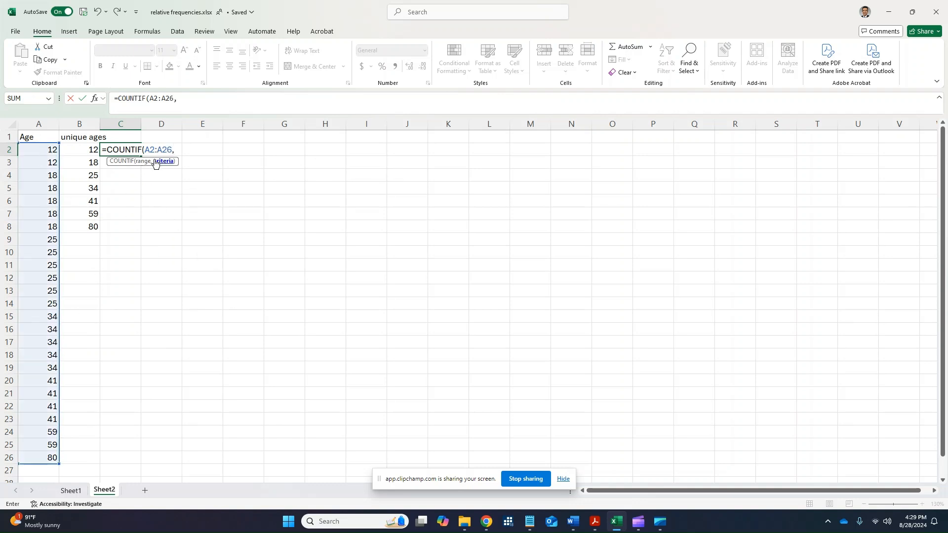
pyautogui.click(88, 148)
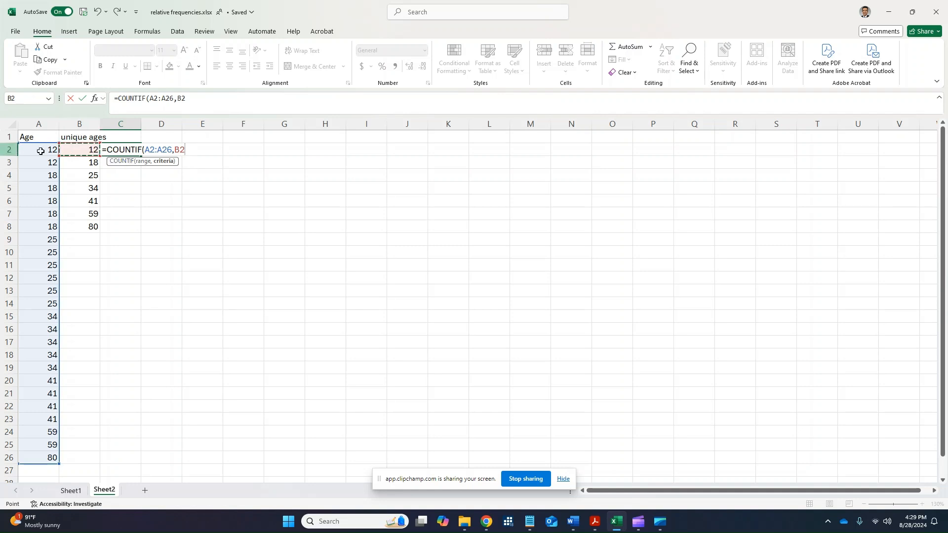
pyautogui.write(')')
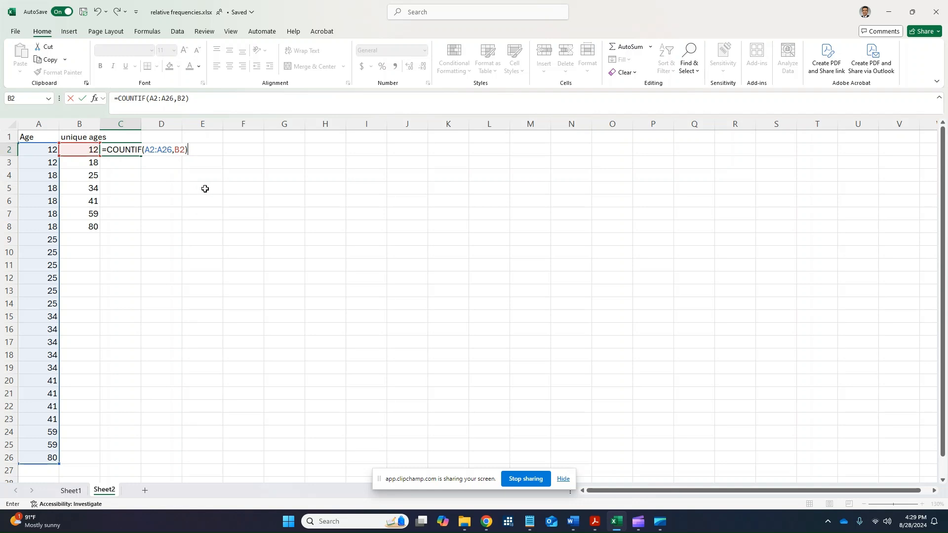
pyautogui.press('Return')
pyautogui.press('Up')
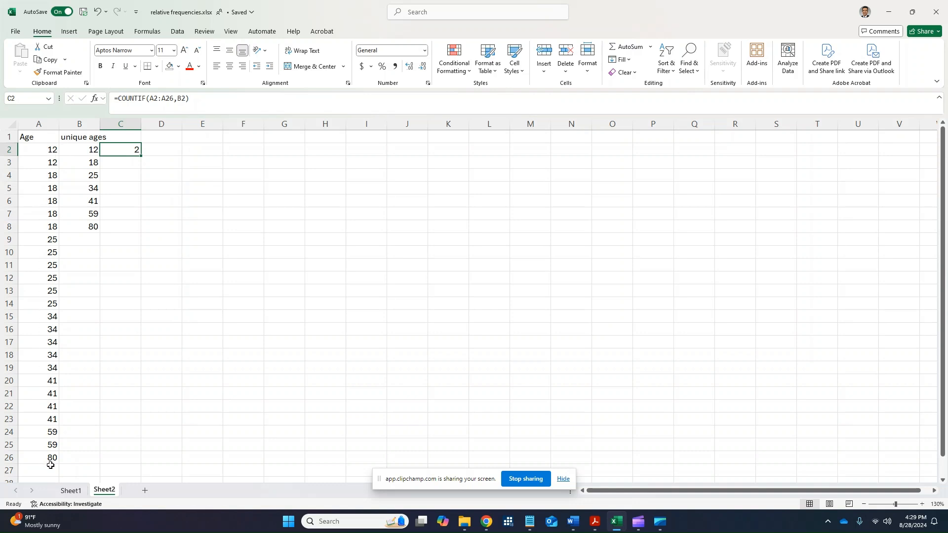
# Copy the COUNTIF formula from C2 down to C3 and compare the cell references of the two formulas.
pyautogui.moveTo(140, 157); pyautogui.dragTo(133, 162)
pyautogui.click(133, 162)
pyautogui.press('F2')
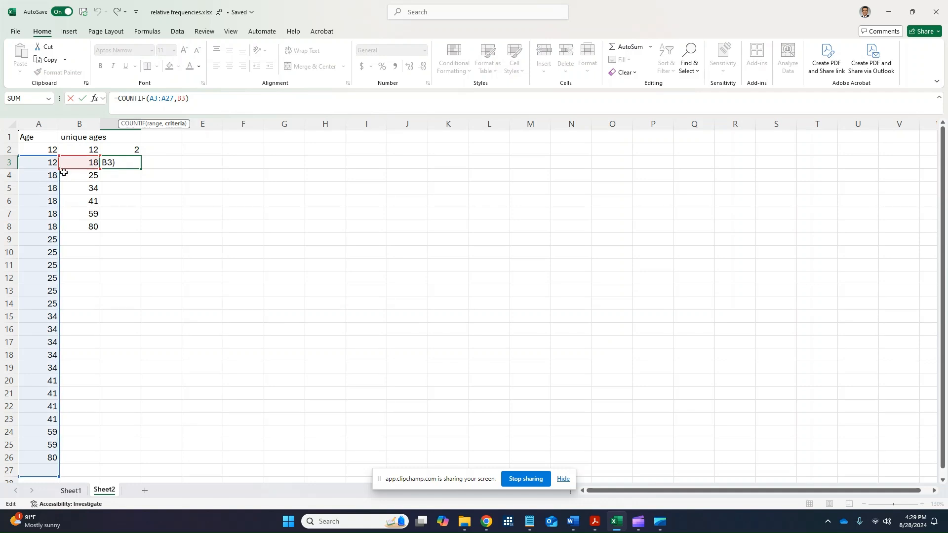
pyautogui.press('Return')
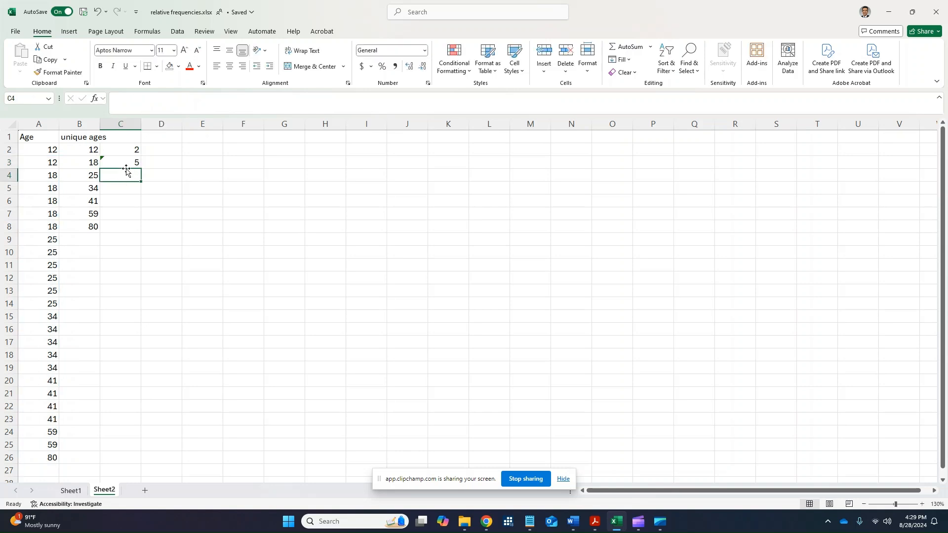
pyautogui.click(113, 163)
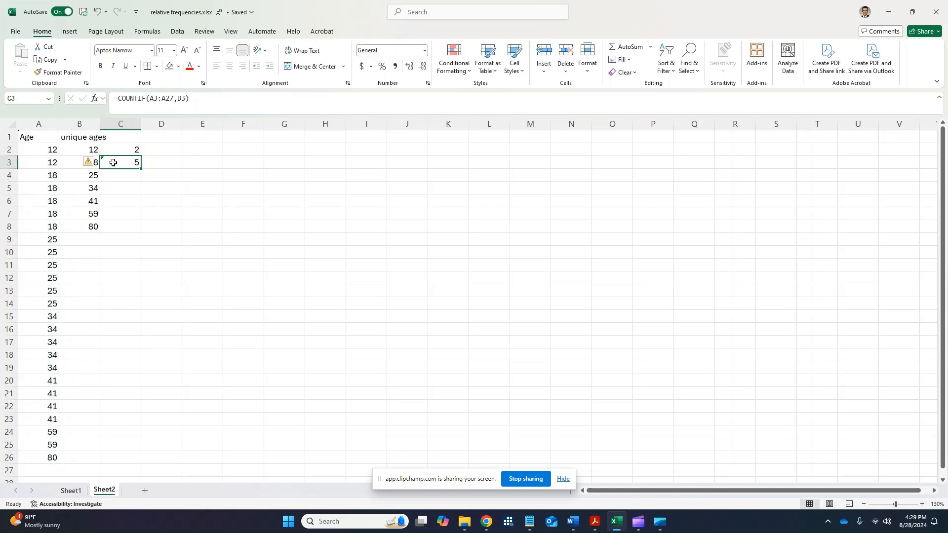
pyautogui.click(195, 99)
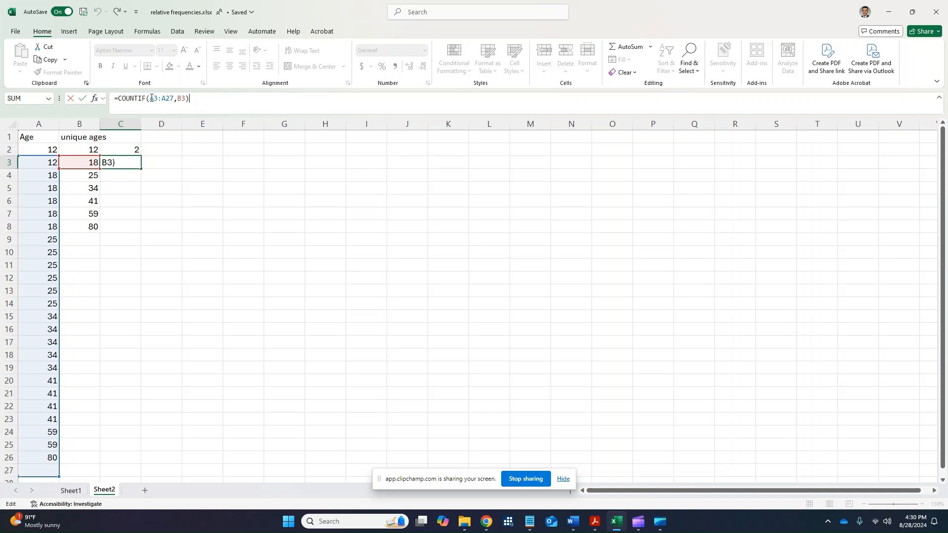
pyautogui.click(130, 148)
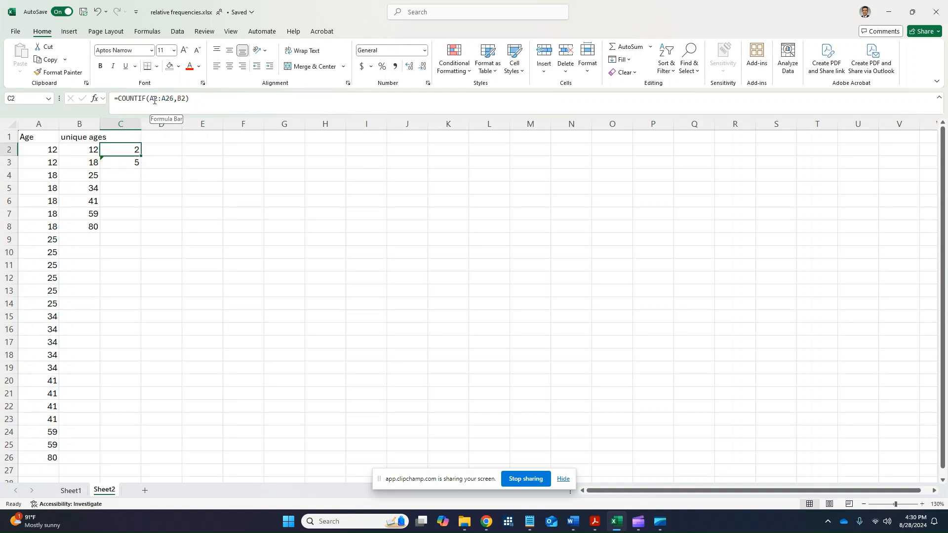
pyautogui.hotkey('ctrl', 'z')
pyautogui.hotkey('ctrl', 'y')
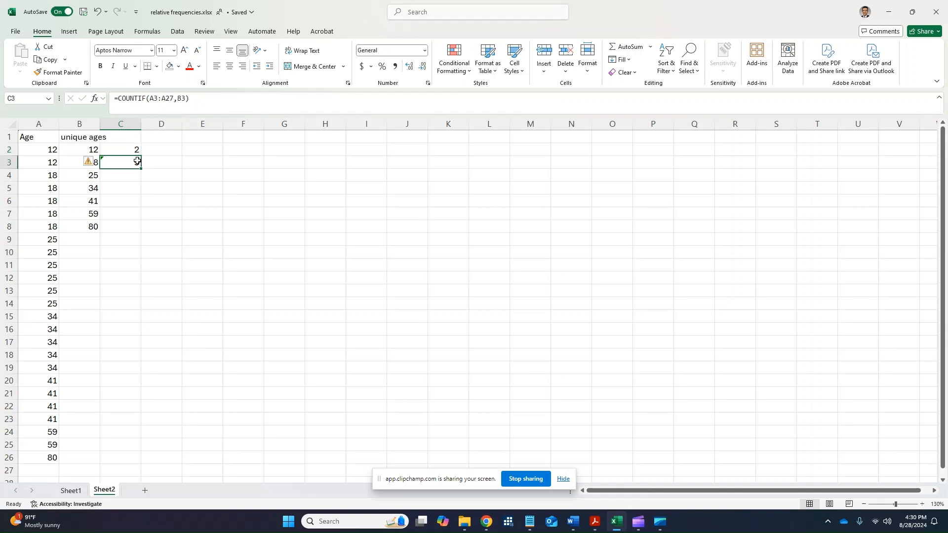
# Lock the rows of the counted range in cell C2 by changing the formula to =COUNTIF(A$2:A$26,B2).
pyautogui.press('Up')
pyautogui.click(154, 98)
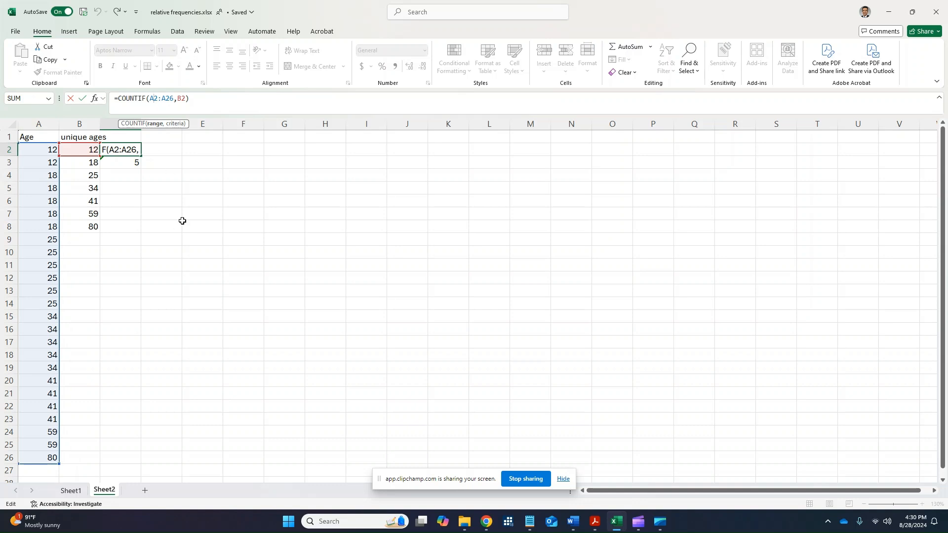
pyautogui.write('$')
pyautogui.click(169, 99)
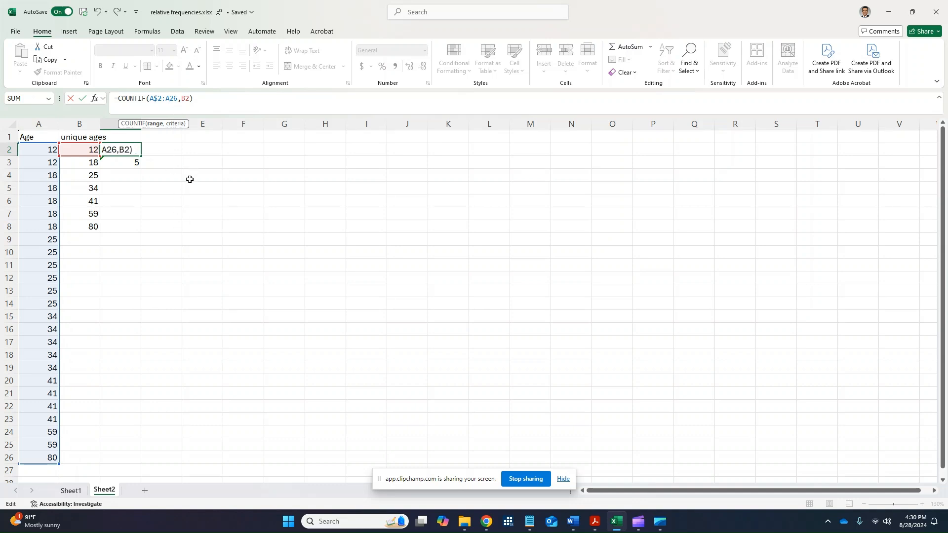
pyautogui.write('$')
pyautogui.press('Return')
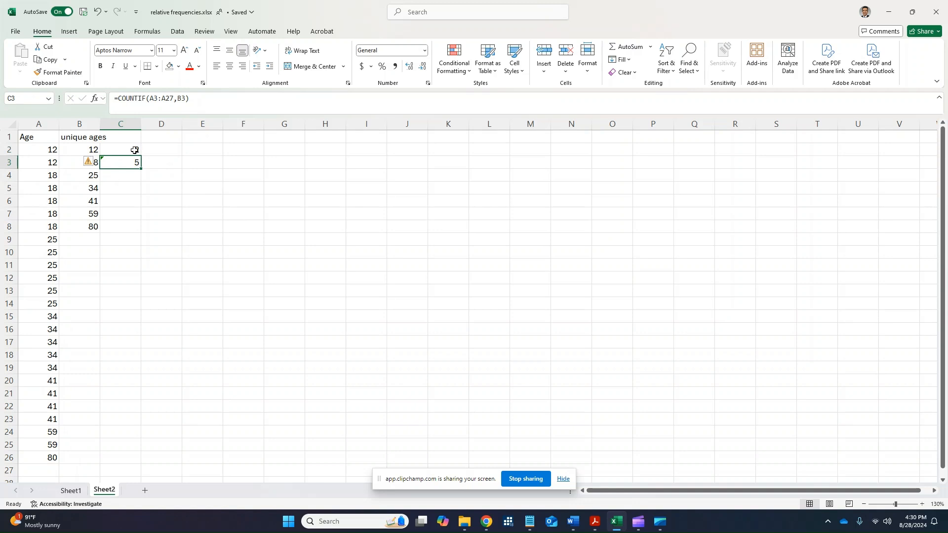
# Copy the row-locked COUNTIF formula from C2 down to C3 and check which cells it references.
pyautogui.click(138, 152)
pyautogui.moveTo(142, 156); pyautogui.dragTo(141, 168)
pyautogui.click(135, 165)
pyautogui.click(210, 98)
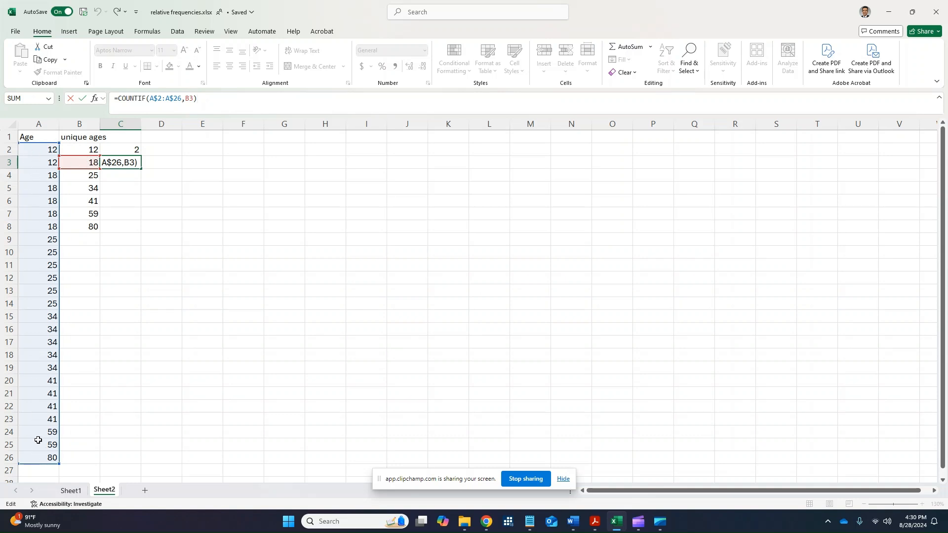
pyautogui.press('Return')
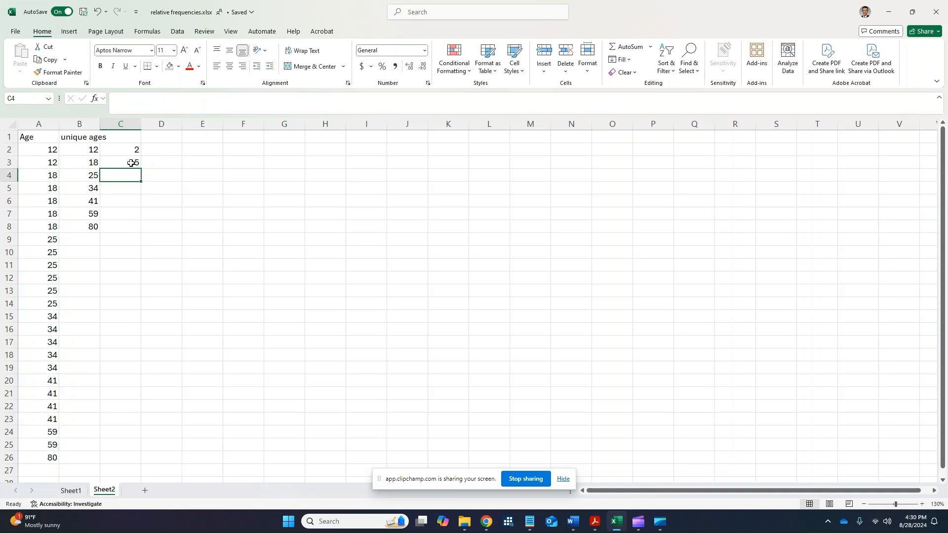
# Extend the COUNTIF formula from C3 down to C8 and check the references of the formula in C6.
pyautogui.click(136, 162)
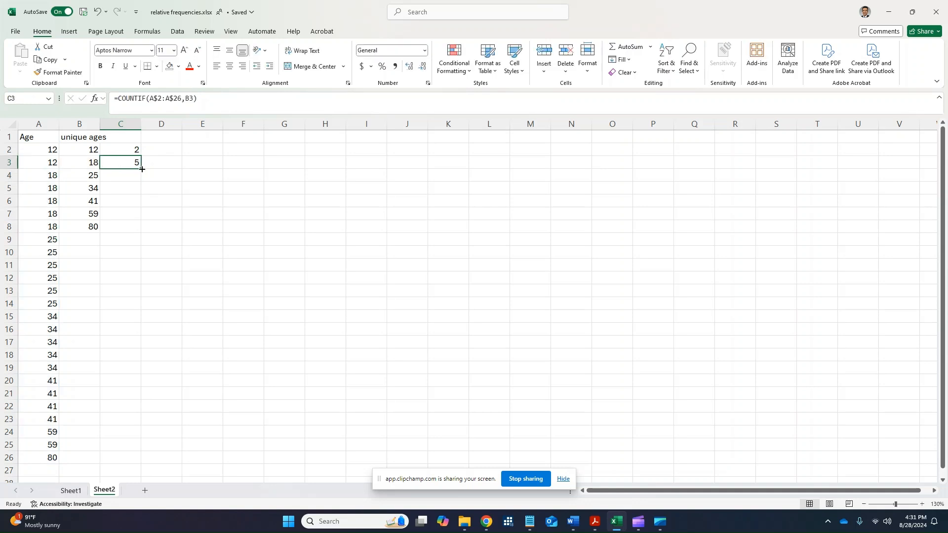
pyautogui.moveTo(142, 169); pyautogui.dragTo(137, 229)
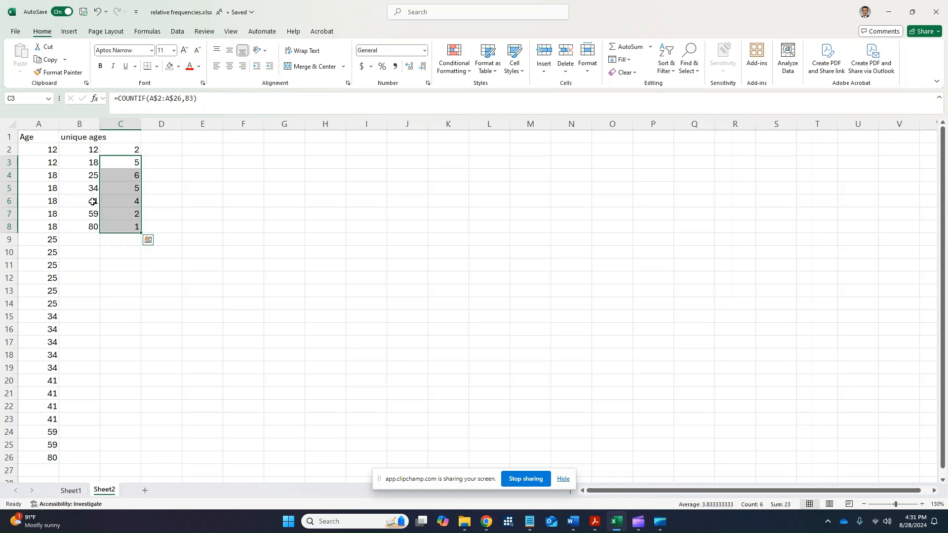
pyautogui.click(117, 202)
pyautogui.click(205, 101)
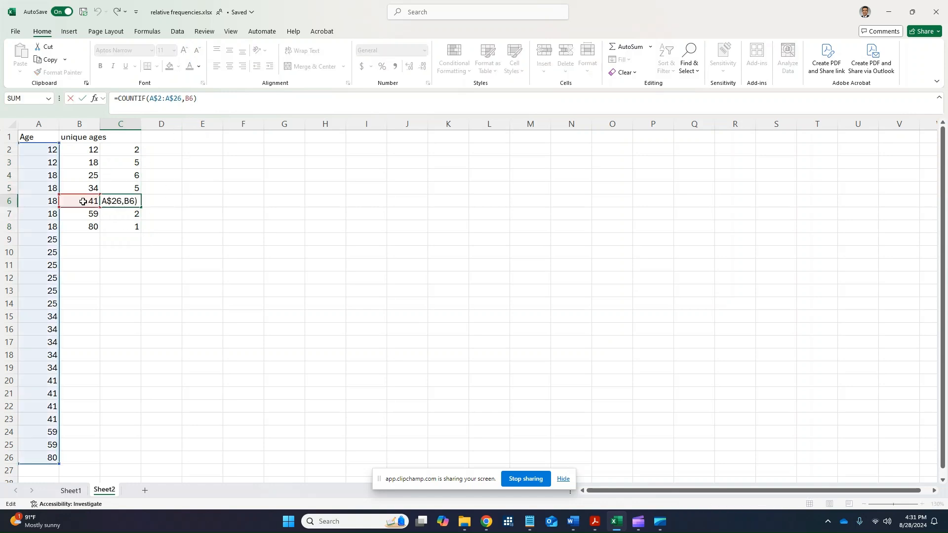
pyautogui.press('Return')
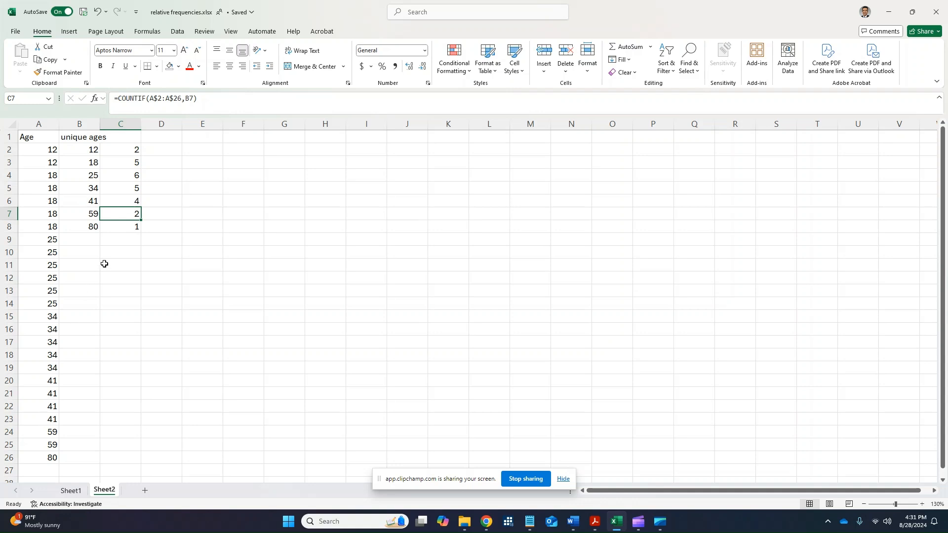
# Add the header "frequency" in cell C1 above the counts.
pyautogui.click(124, 138)
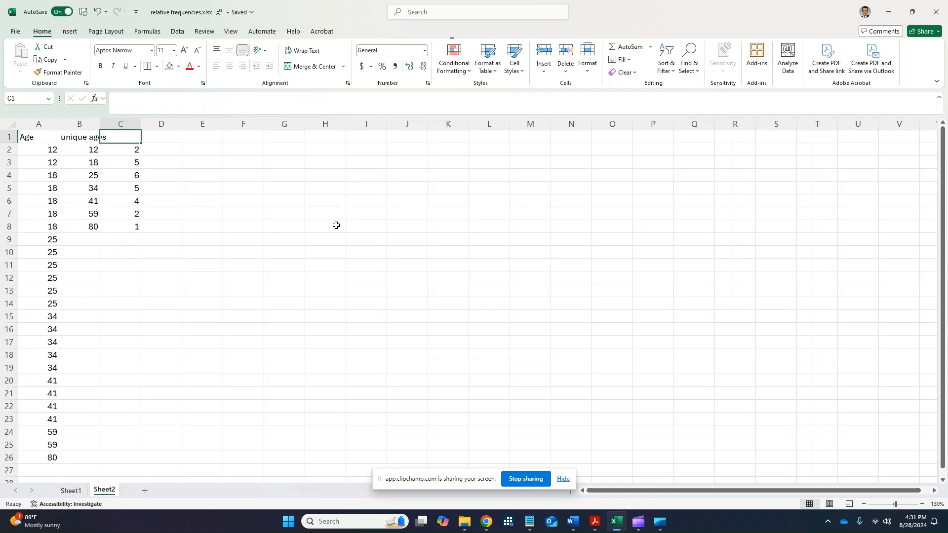
pyautogui.write('frequenc')
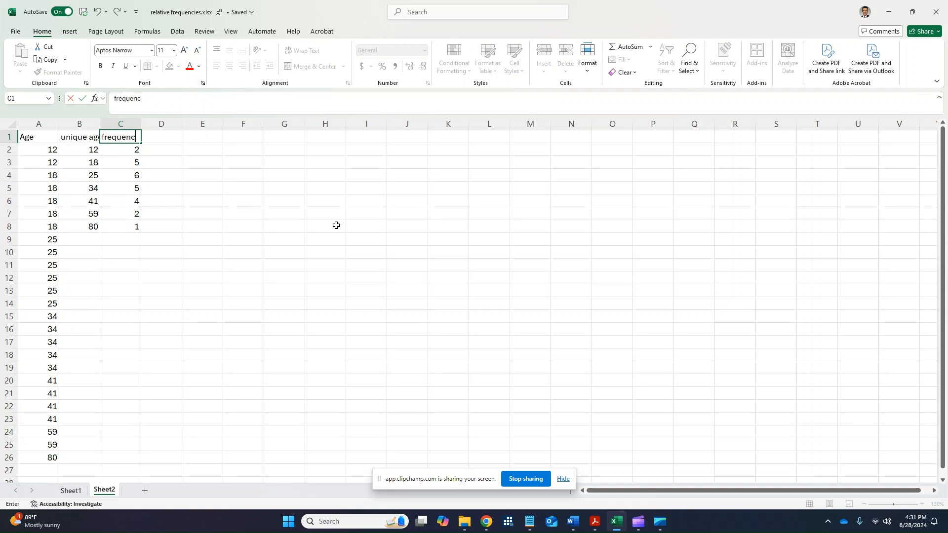
pyautogui.press('Return')
# Examine the frequency counts in C2:C8 as a selected block.
pyautogui.press('Down')
pyautogui.press('Down')
pyautogui.press('Down')
pyautogui.press('Down')
pyautogui.press('Down')
pyautogui.press('Down')
pyautogui.press('Down')
pyautogui.press('Down')
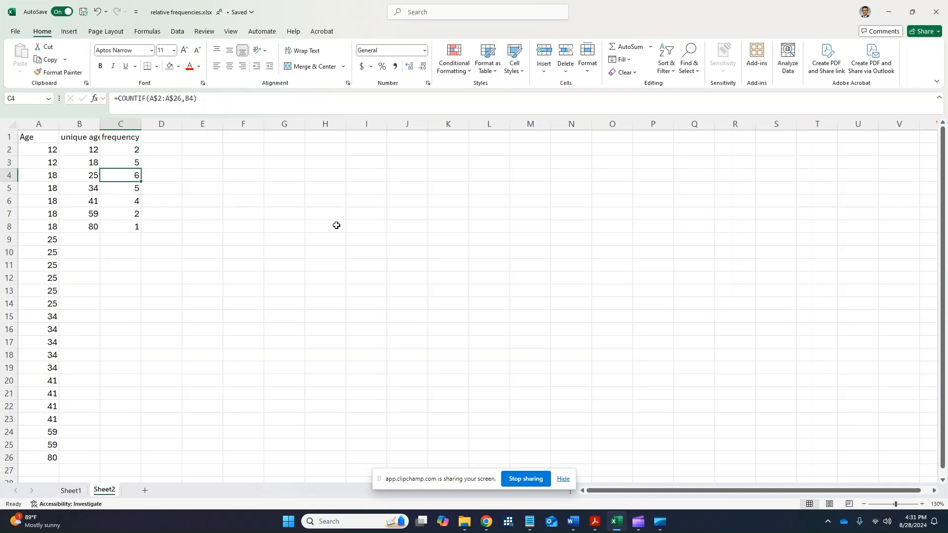
pyautogui.press('Up')
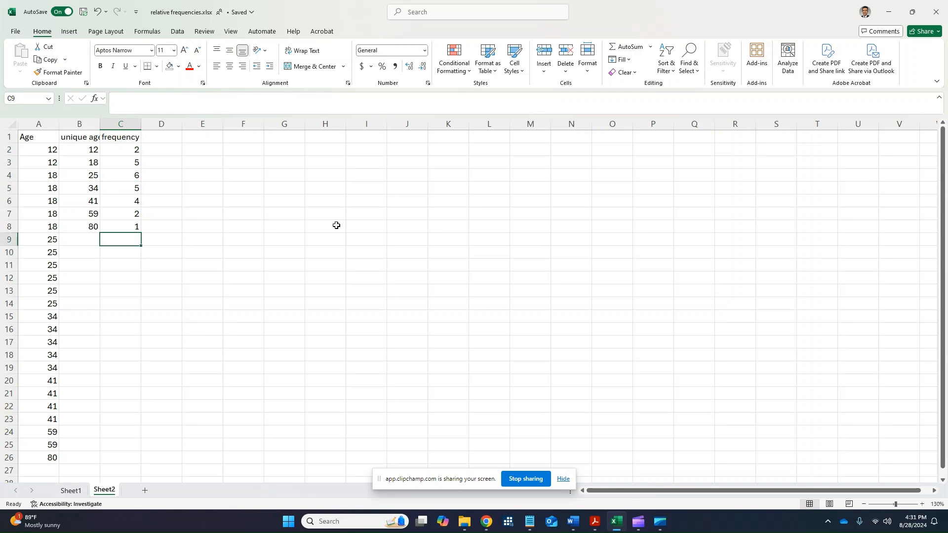
pyautogui.press('Up')
pyautogui.press('Up')
pyautogui.press('Up')
pyautogui.press('Up')
pyautogui.press('Up')
pyautogui.press('Up')
pyautogui.press('Up')
pyautogui.hotkey('shift', 'Down')
pyautogui.hotkey('shift', 'Down')
pyautogui.hotkey('shift', 'Down')
pyautogui.hotkey('shift', 'Down')
pyautogui.hotkey('shift', 'Down')
pyautogui.hotkey('shift', 'Down')
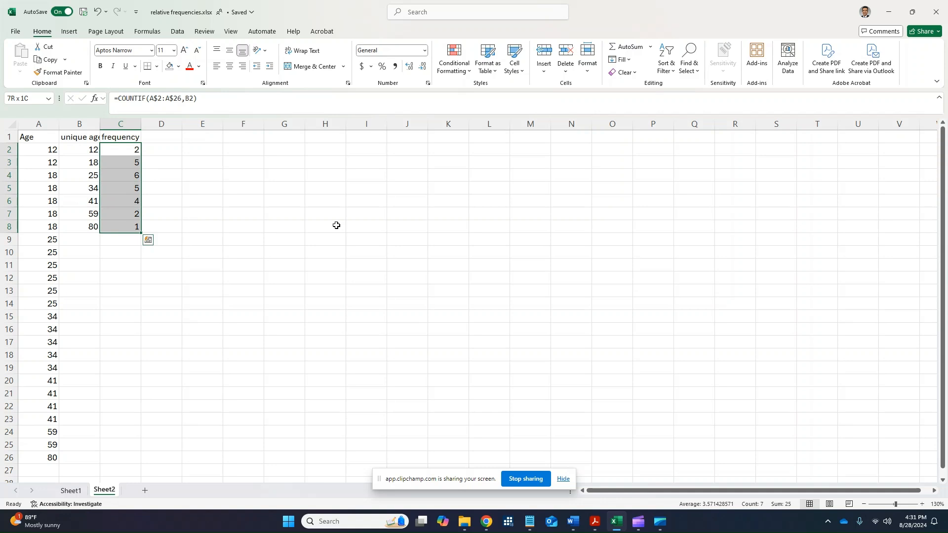
# Compare the original ages in A2:A26 with the unique ages and the frequencies in C2:C8.
pyautogui.press('Left')
pyautogui.press('Left')
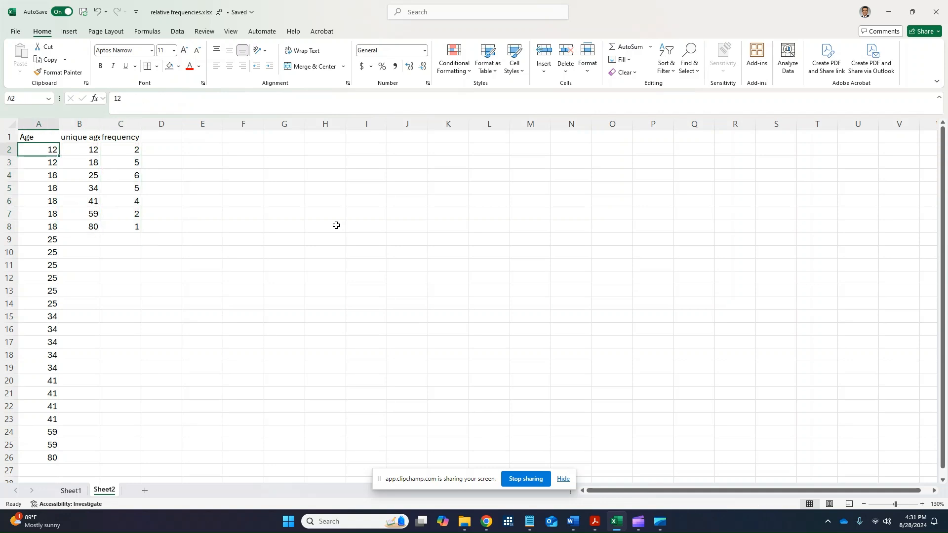
pyautogui.hotkey('ctrl', 'shift', 'Down')
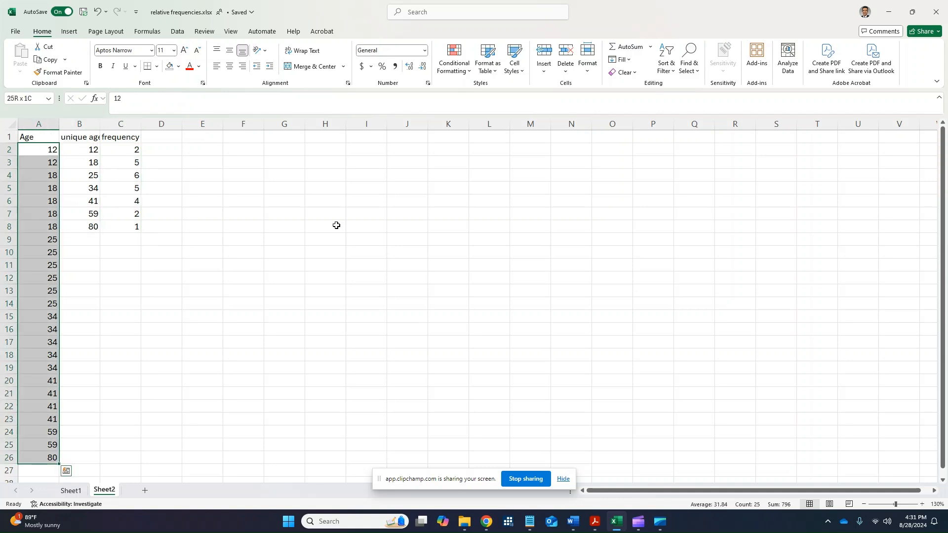
pyautogui.press('Right')
pyautogui.press('Right')
pyautogui.press('Left')
pyautogui.press('Left')
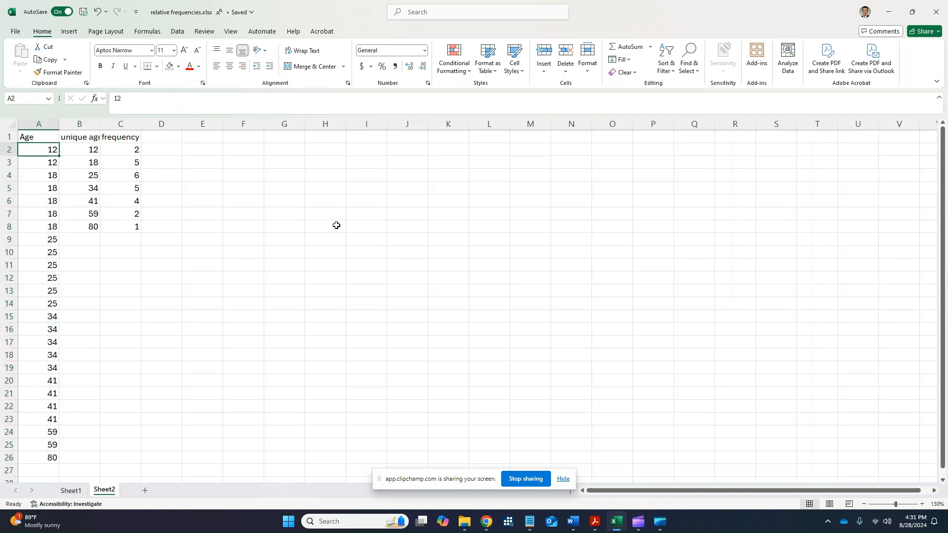
pyautogui.hotkey('ctrl', 'shift', 'Down')
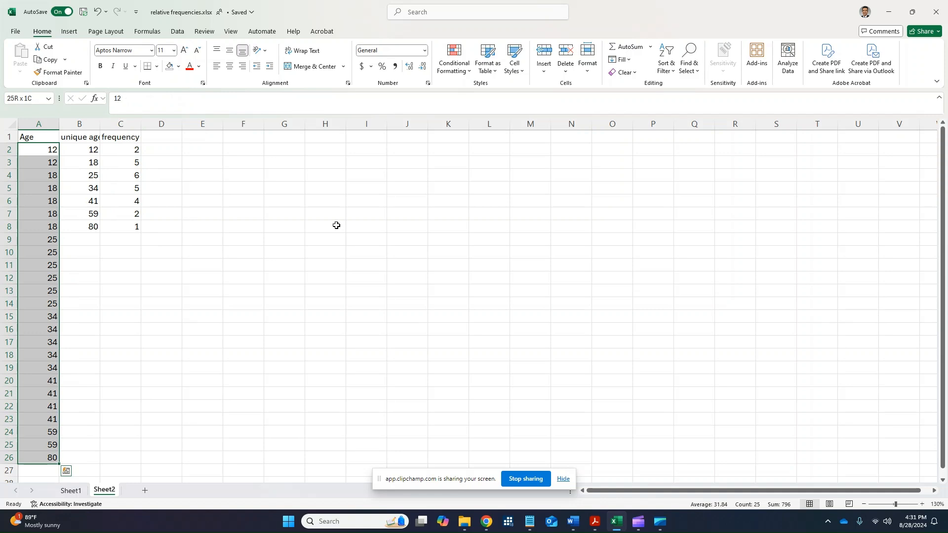
pyautogui.press('Right')
pyautogui.press('Right')
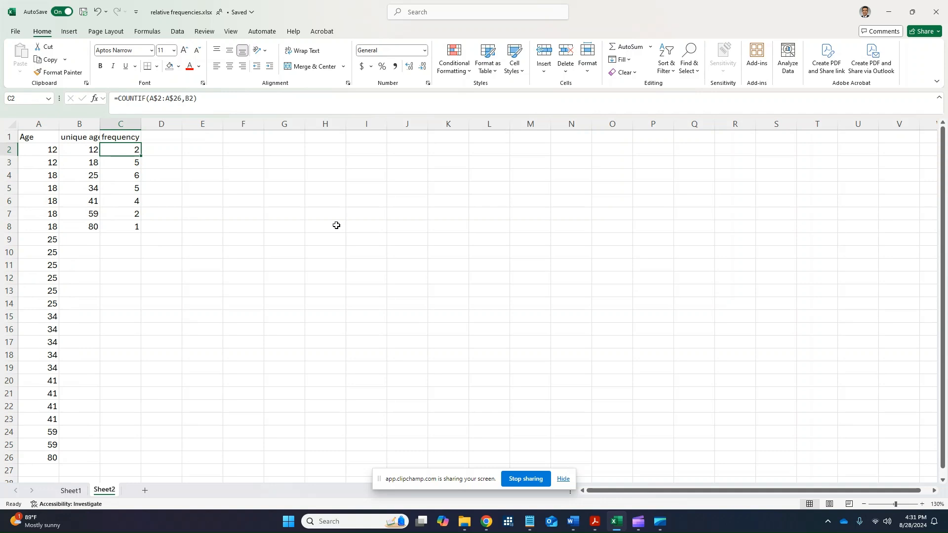
pyautogui.press('Left')
pyautogui.press('Down')
pyautogui.press('Up')
pyautogui.press('Right')
pyautogui.hotkey('ctrl', 'shift', 'Down')
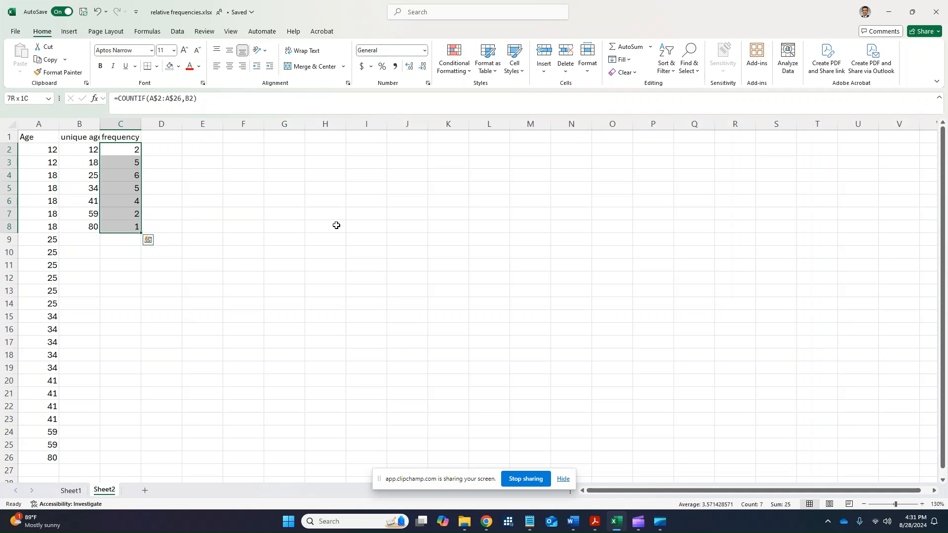
# Total the frequencies in cell C9 with =SUM(C2:C8) and fill that cell with yellow.
pyautogui.press('Down')
pyautogui.press('Down')
pyautogui.press('Down')
pyautogui.press('Down')
pyautogui.press('Down')
pyautogui.press('Down')
pyautogui.press('Down')
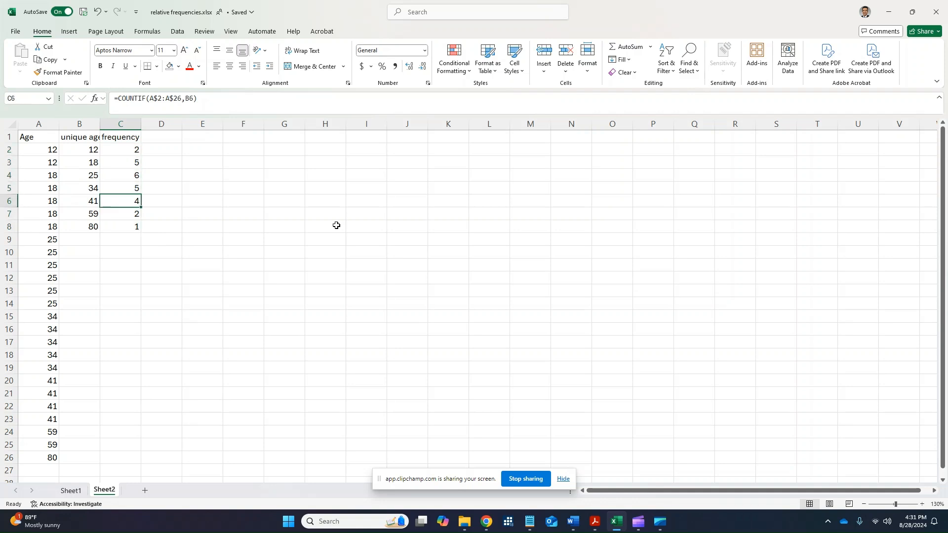
pyautogui.write('=SUM(')
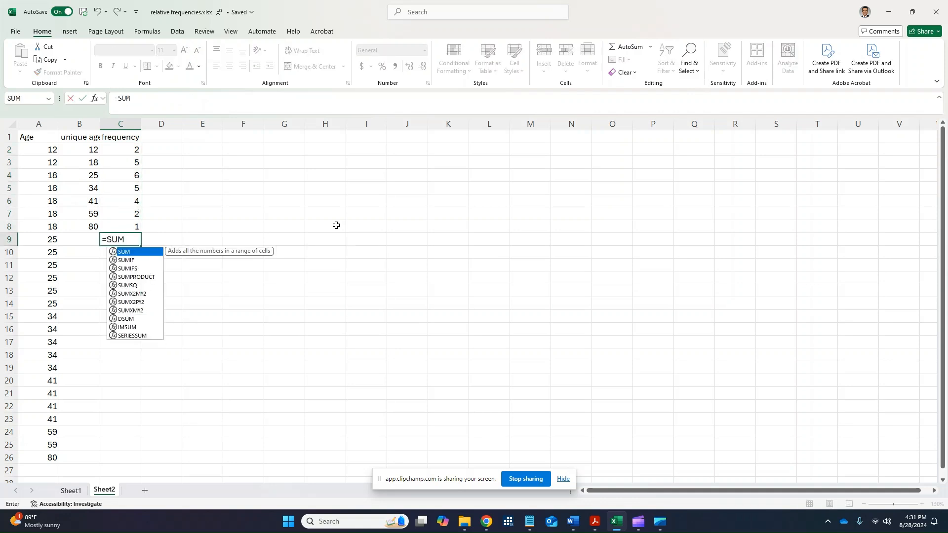
pyautogui.press('Up')
pyautogui.hotkey('shift', 'Up')
pyautogui.hotkey('shift', 'Up')
pyautogui.hotkey('shift', 'Up')
pyautogui.hotkey('shift', 'Up')
pyautogui.hotkey('shift', 'Up')
pyautogui.hotkey('shift', 'Up')
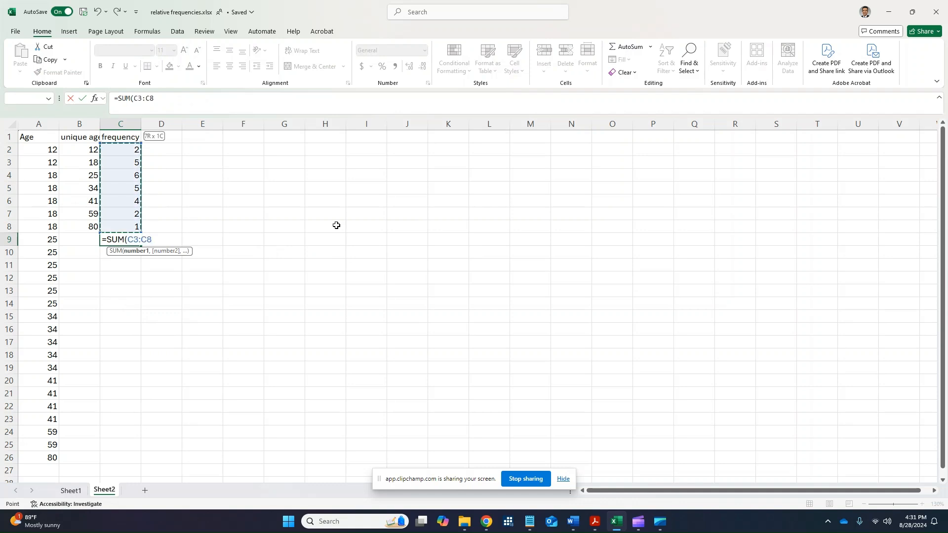
pyautogui.write(')')
pyautogui.press('Return')
pyautogui.press('Up')
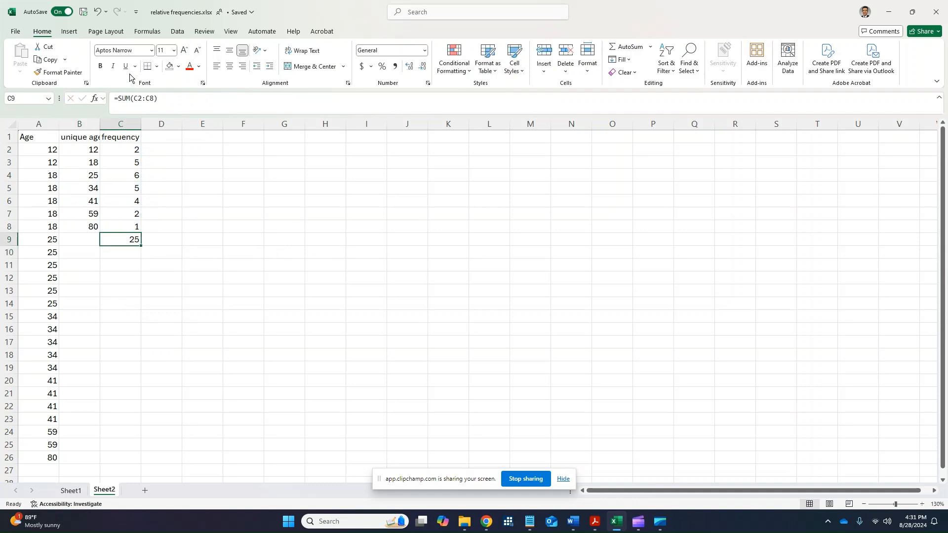
pyautogui.click(178, 66)
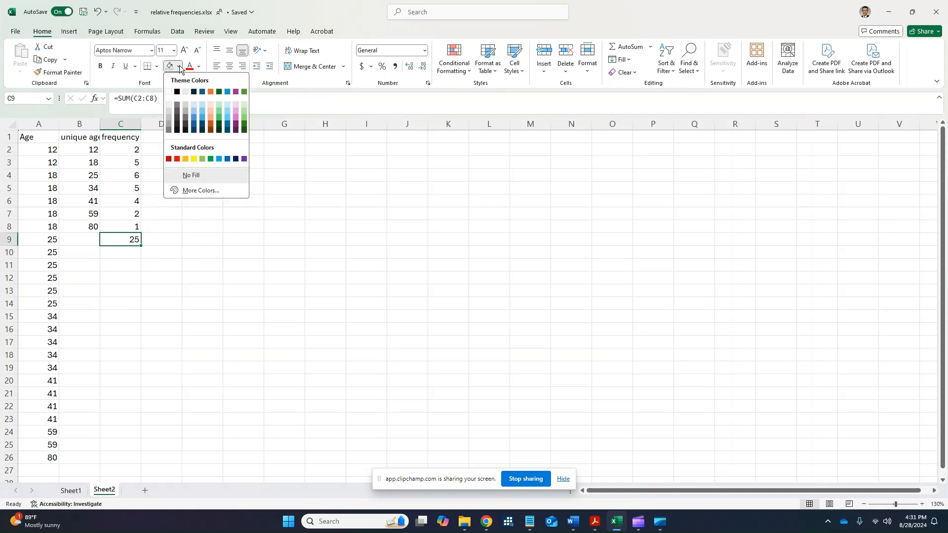
pyautogui.click(193, 159)
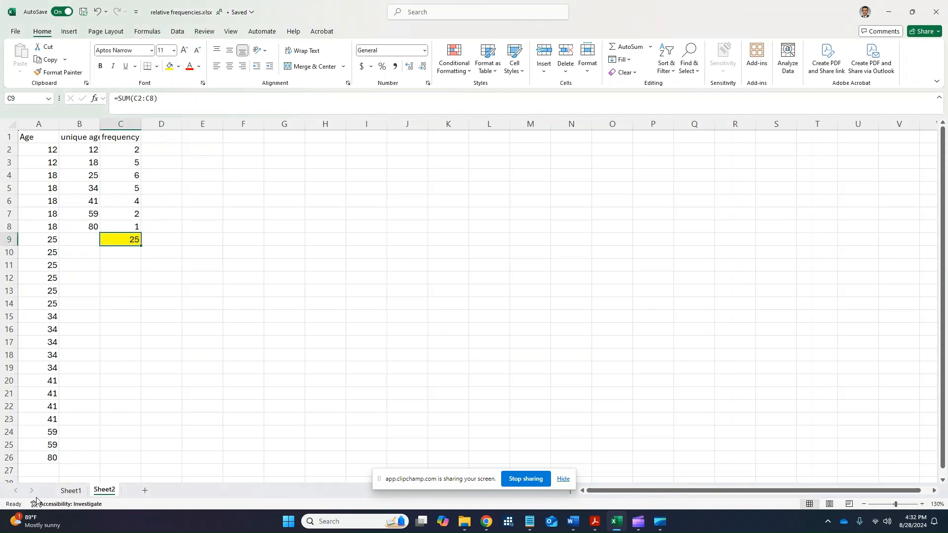
# Count the ages in cell A27 with =COUNT(A2:A26) and fill that cell with yellow.
pyautogui.click(47, 469)
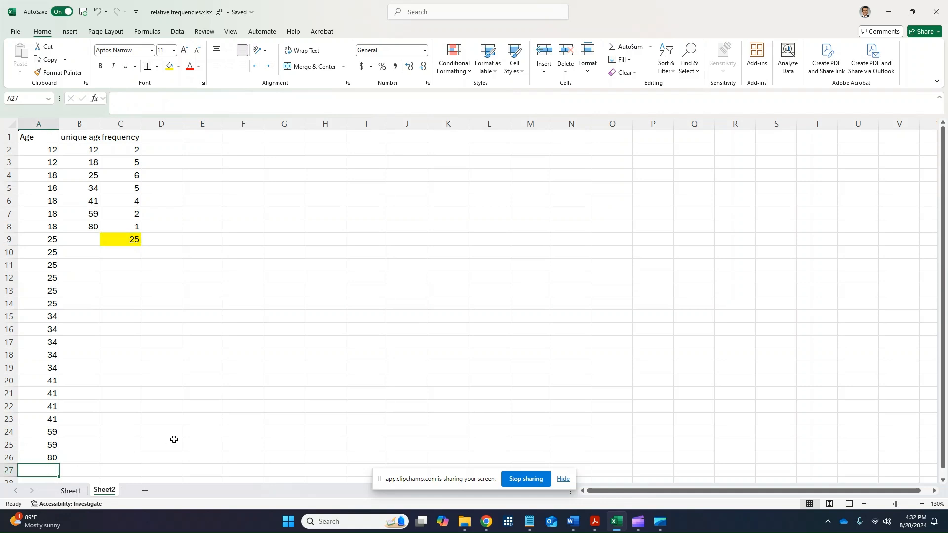
pyautogui.write('=COUNT(')
pyautogui.press('Up')
pyautogui.hotkey('shift', 'Up')
pyautogui.hotkey('shift', 'Up')
pyautogui.hotkey('shift', 'Up')
pyautogui.hotkey('shift', 'Up')
pyautogui.hotkey('shift', 'Up')
pyautogui.hotkey('shift', 'Up')
pyautogui.hotkey('shift', 'Up')
pyautogui.hotkey('shift', 'Up')
pyautogui.hotkey('shift', 'Up')
pyautogui.hotkey('shift', 'Up')
pyautogui.hotkey('shift', 'Up')
pyautogui.hotkey('shift', 'Up')
pyautogui.hotkey('shift', 'Up')
pyautogui.hotkey('shift', 'Up')
pyautogui.hotkey('shift', 'Up')
pyautogui.hotkey('shift', 'Up')
pyautogui.hotkey('shift', 'Up')
pyautogui.hotkey('shift', 'Up')
pyautogui.hotkey('shift', 'Up')
pyautogui.hotkey('shift', 'Up')
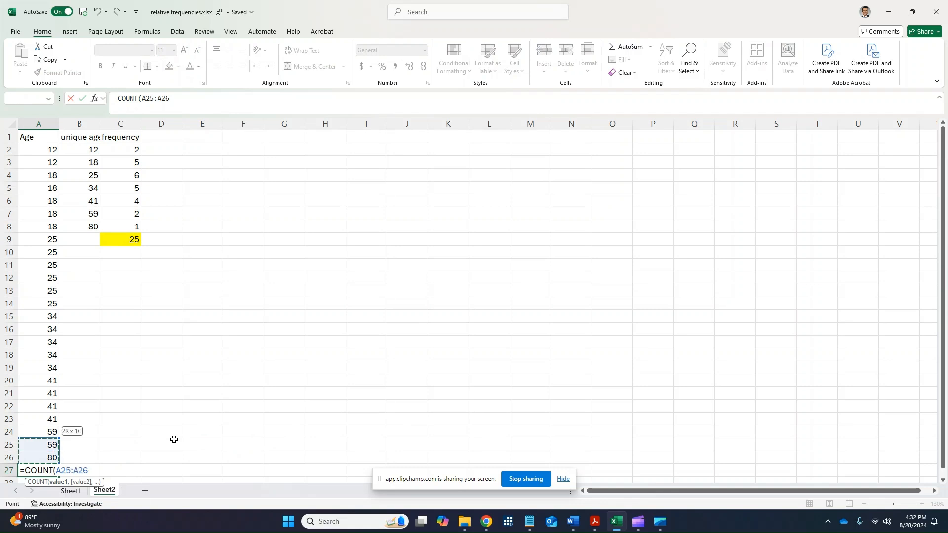
pyautogui.hotkey('shift', 'Down')
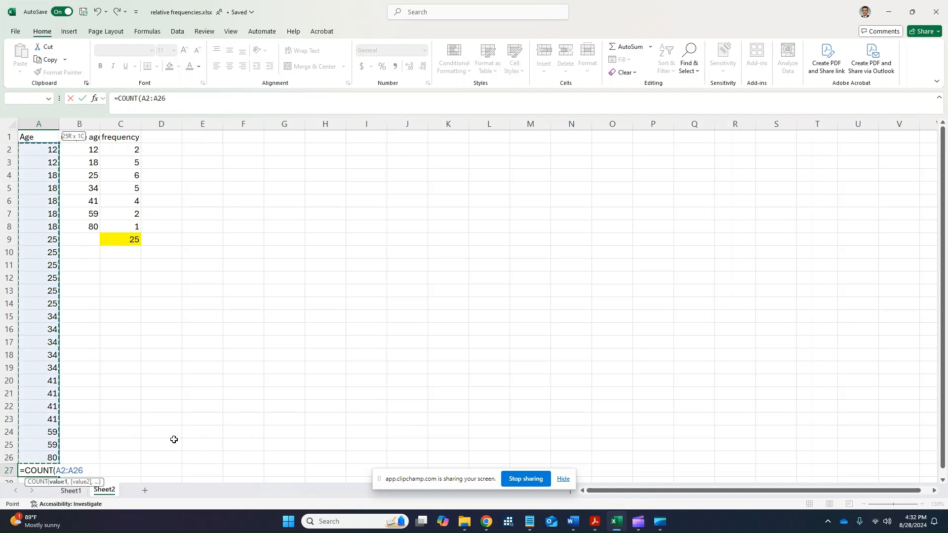
pyautogui.write(')')
pyautogui.press('Return')
pyautogui.press('Up')
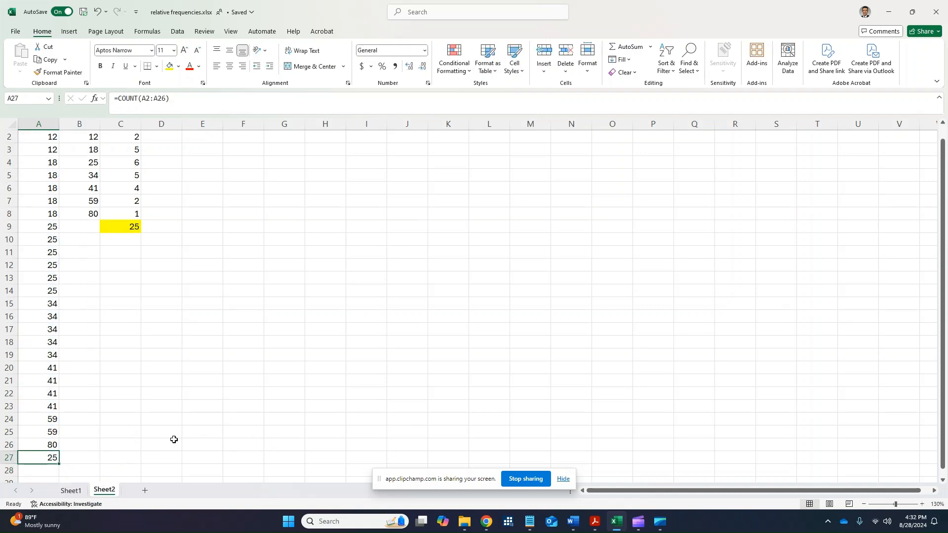
pyautogui.click(170, 66)
pyautogui.scroll(1, 148, 306)
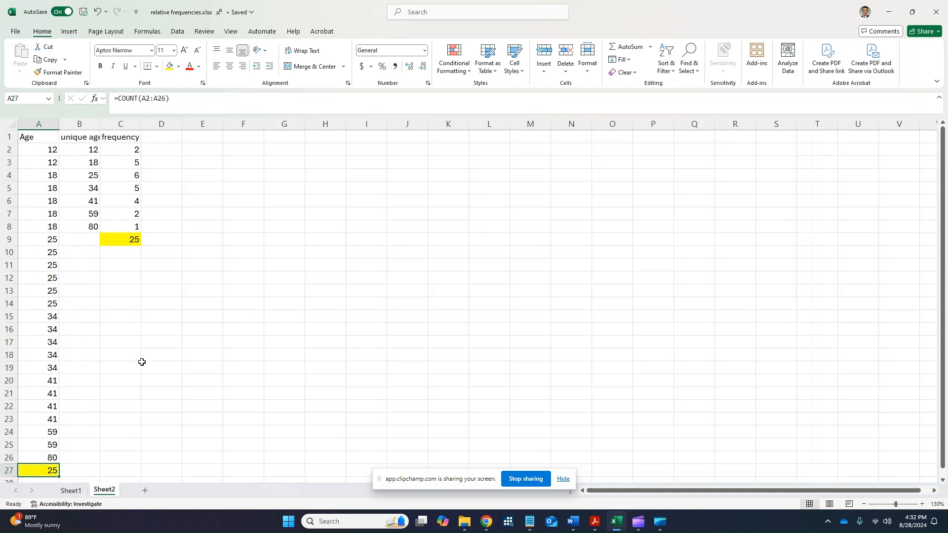
# Add the header "relative frequency" in cell D1.
pyautogui.click(156, 139)
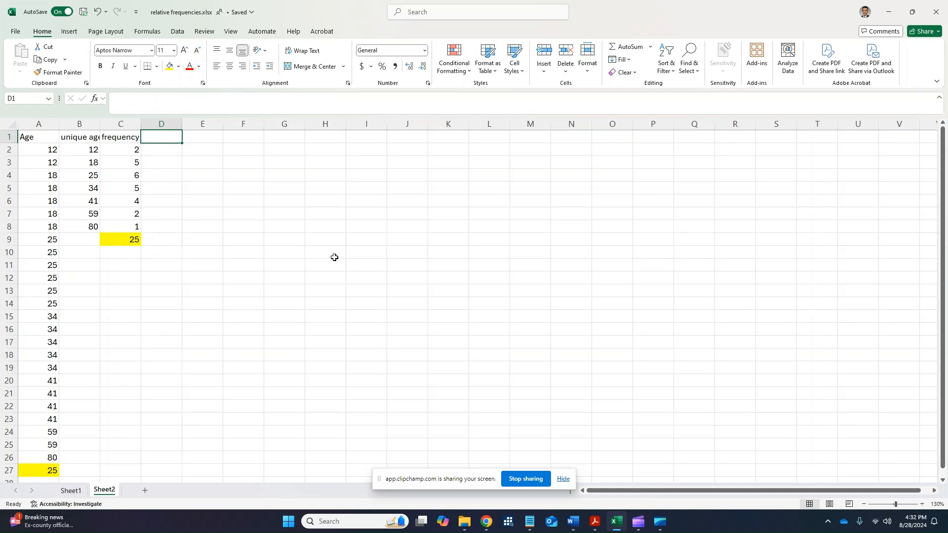
pyautogui.write('relative frequency')
pyautogui.press('Return')
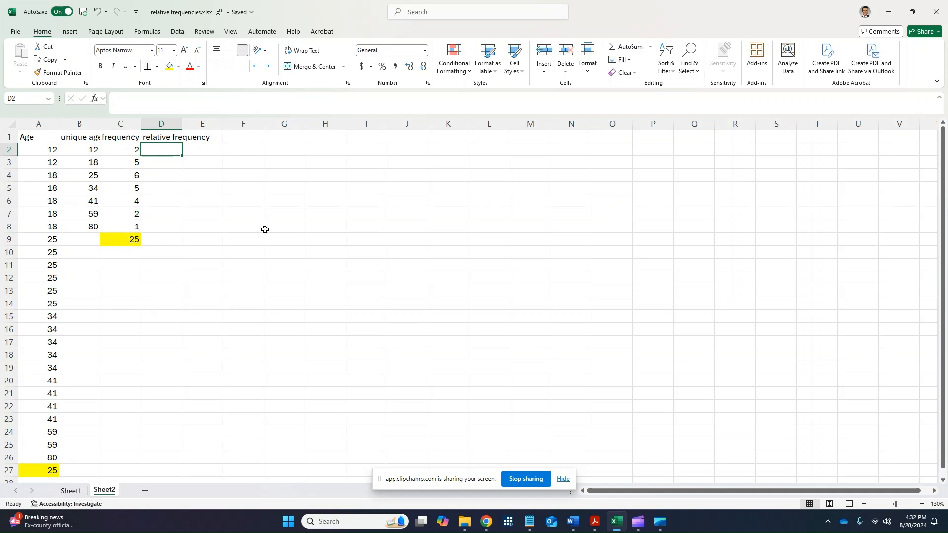
# Calculate the first relative frequency in cell D2 with the formula =C2/C9.
pyautogui.write('=')
pyautogui.press('Left')
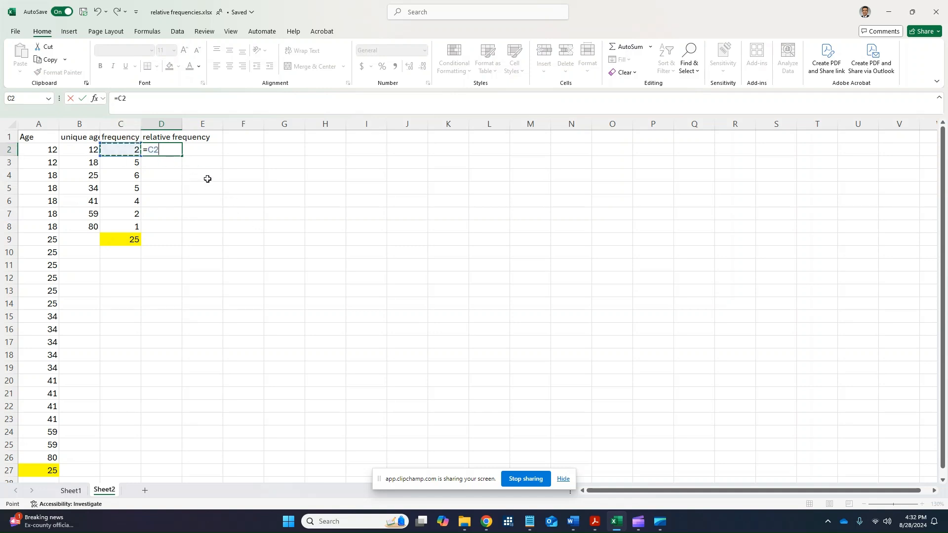
pyautogui.write('/')
pyautogui.click(127, 239)
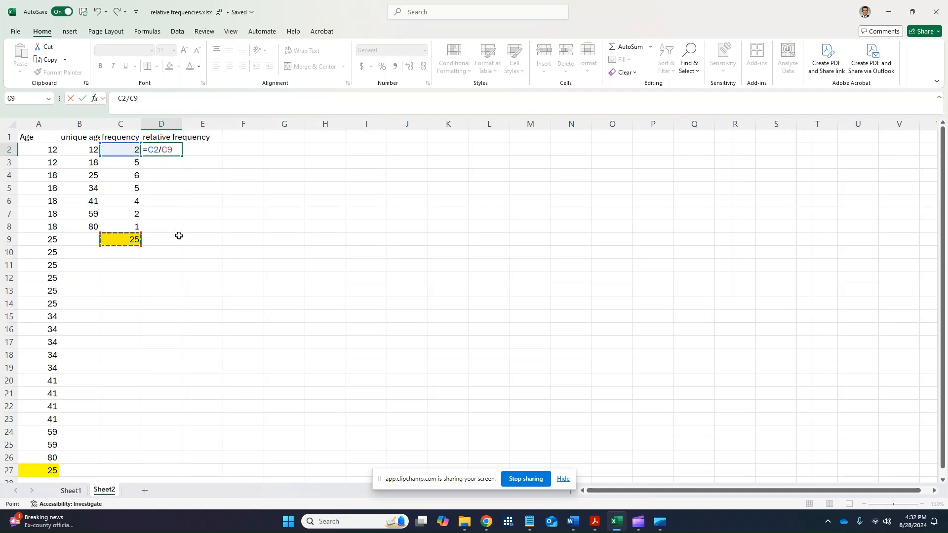
pyautogui.press('Return')
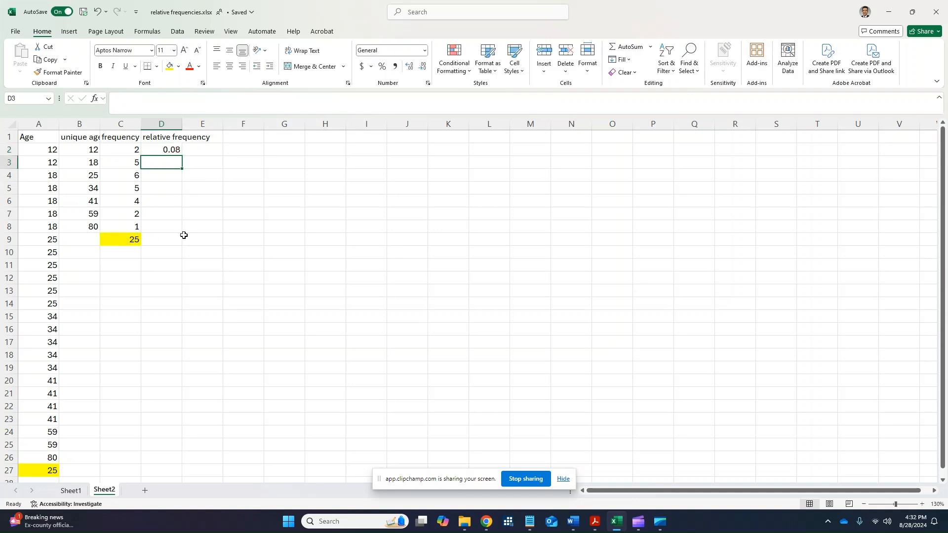
# Try to copy the relative frequency formula from D2 down to D3 and inspect the references in the copy.
pyautogui.click(178, 152)
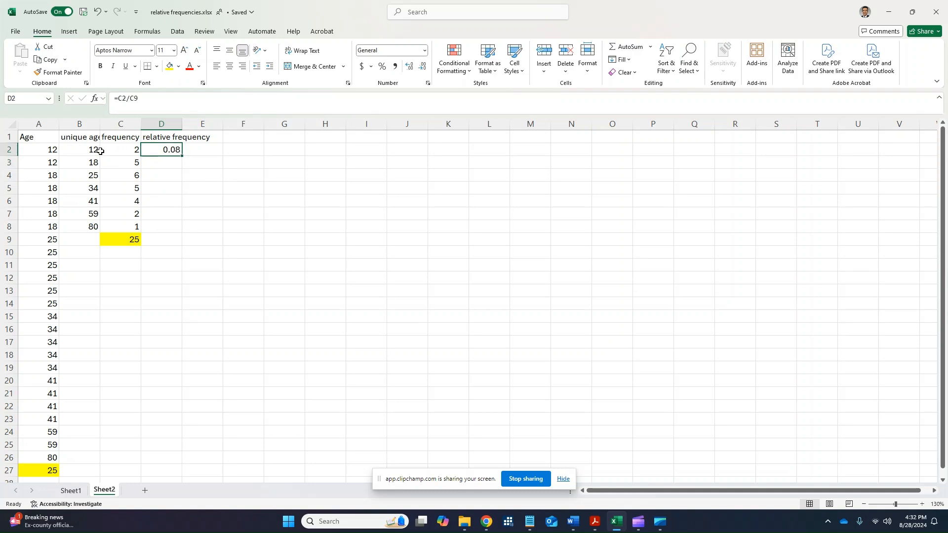
pyautogui.moveTo(183, 157); pyautogui.dragTo(183, 169)
pyautogui.click(175, 163)
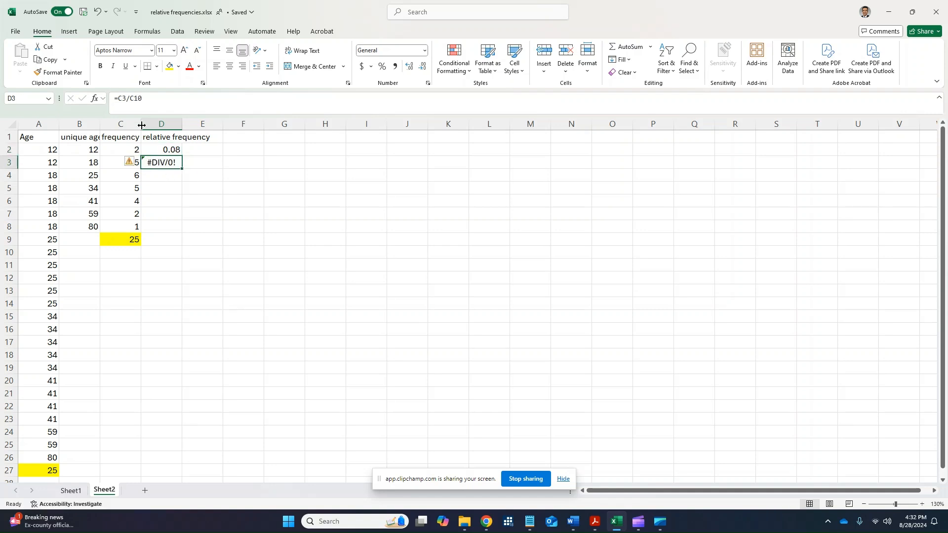
pyautogui.click(147, 100)
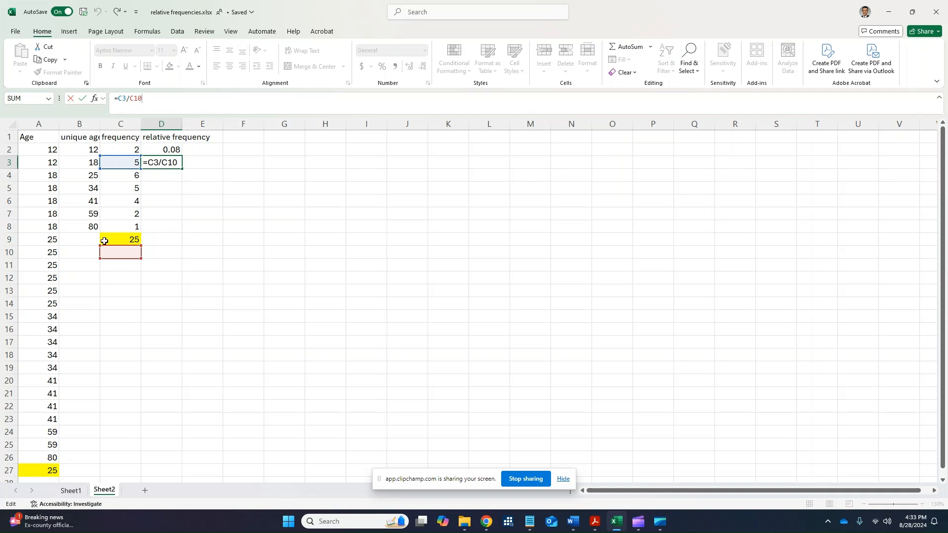
# Lock the row of the total in the D2 formula so that it reads =C2/C$9.
pyautogui.click(173, 150)
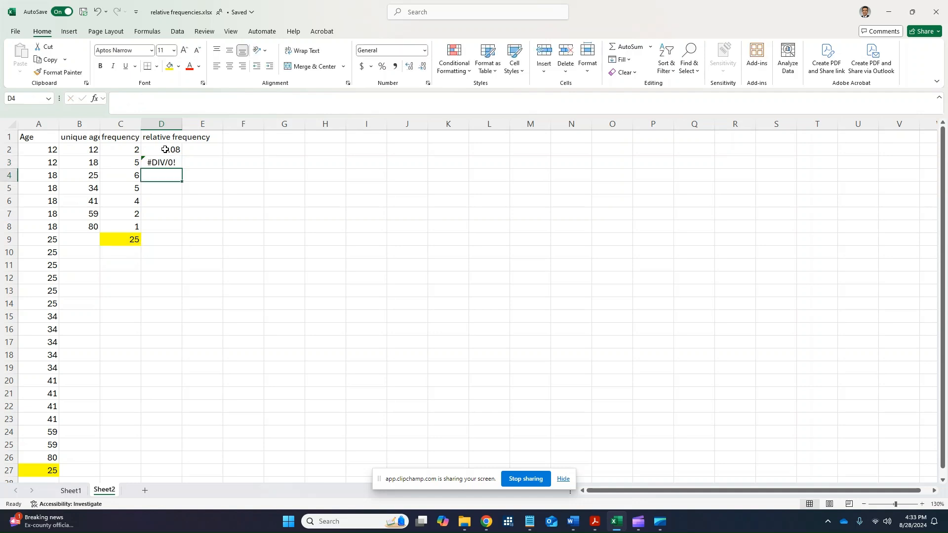
pyautogui.click(134, 100)
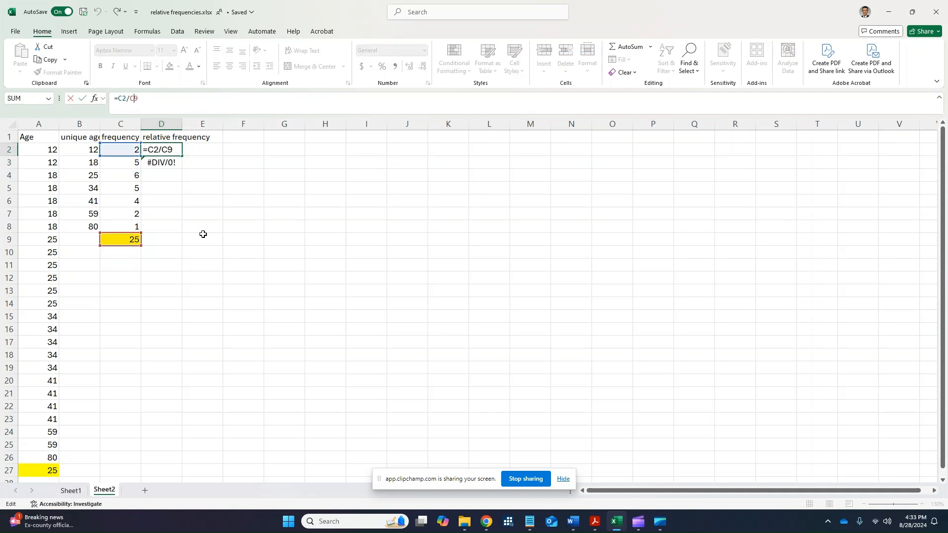
pyautogui.press('Return')
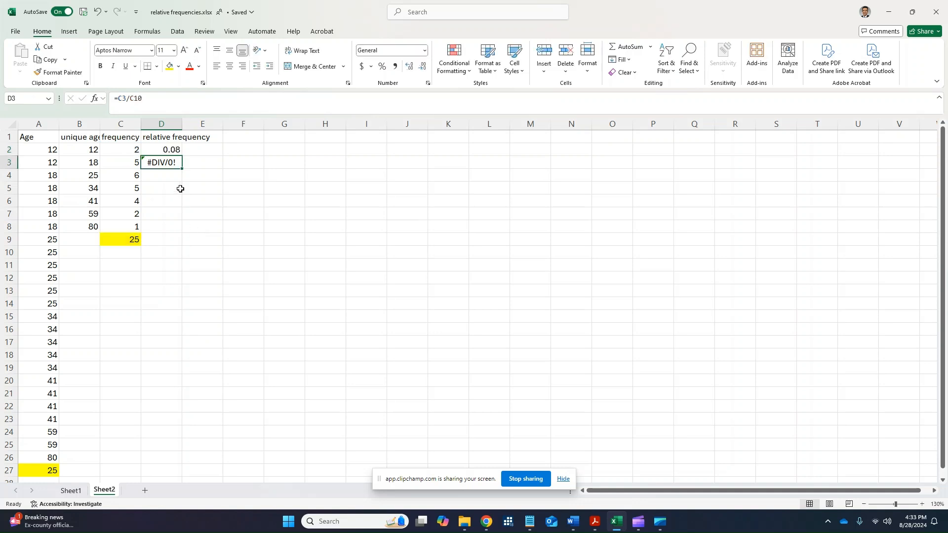
pyautogui.click(173, 152)
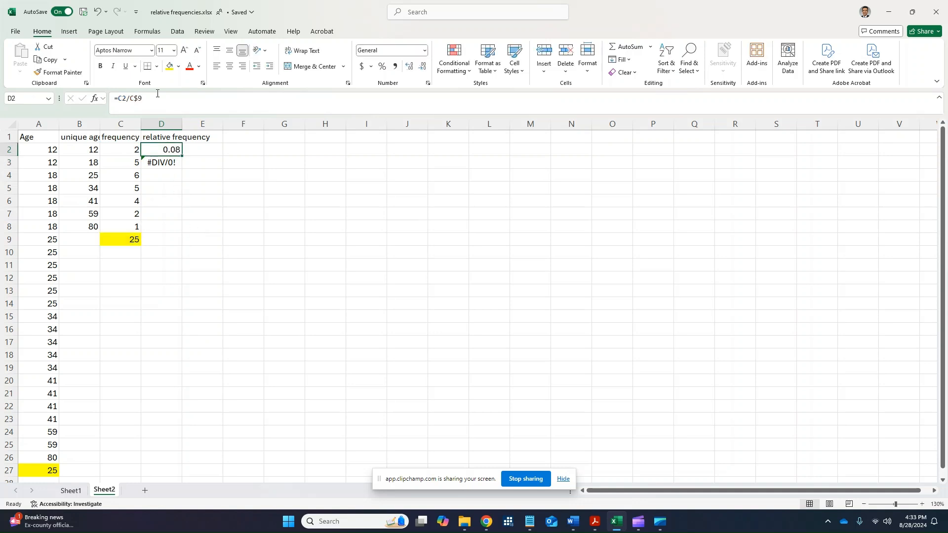
pyautogui.press('F2')
pyautogui.press('F4')
pyautogui.press('F4')
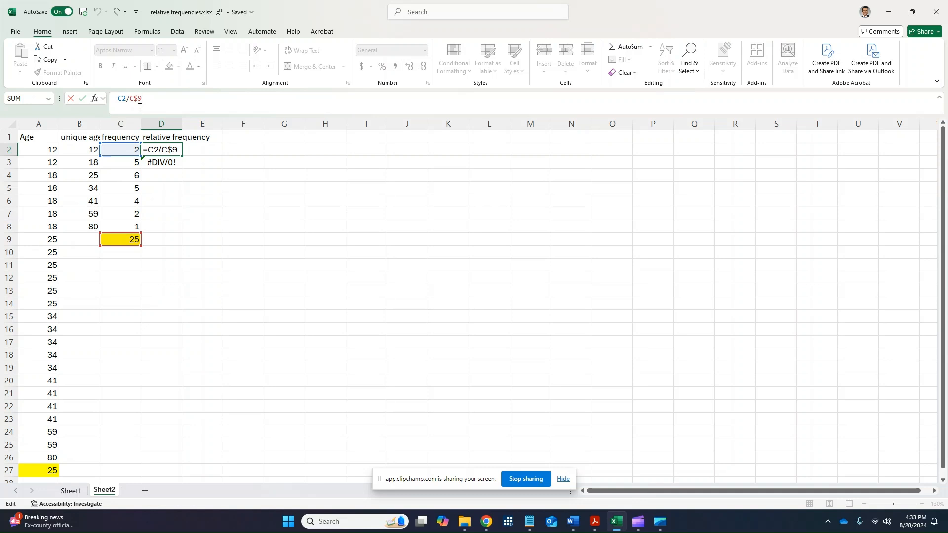
pyautogui.hotkey('ctrl', 'Return')
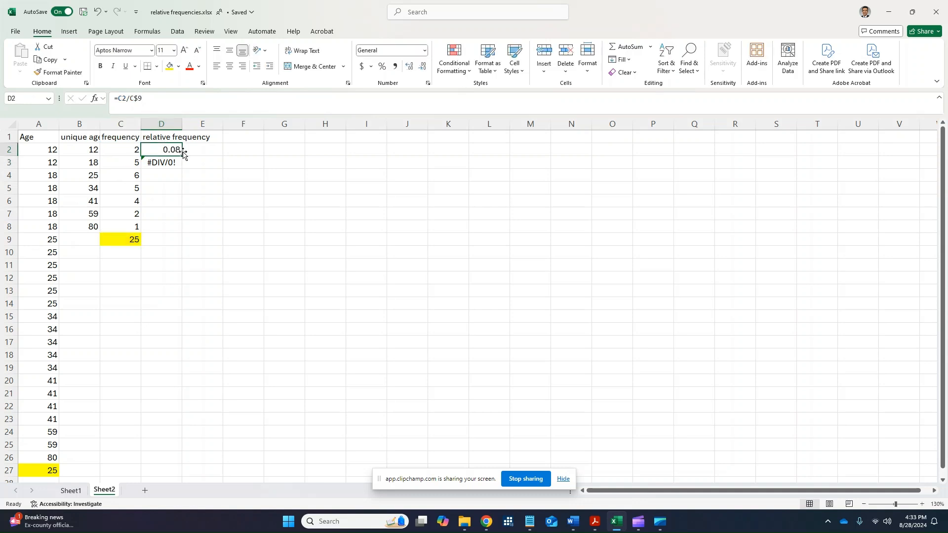
# Copy the corrected formula from D2 to D3 and inspect the cells it references.
pyautogui.moveTo(182, 153); pyautogui.dragTo(172, 174)
pyautogui.click(167, 161)
pyautogui.press('F2')
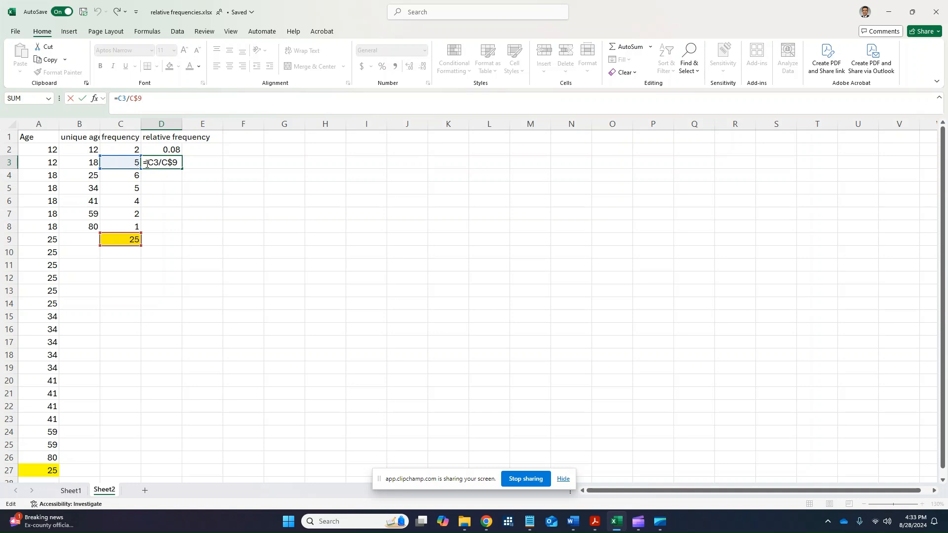
pyautogui.press('Return')
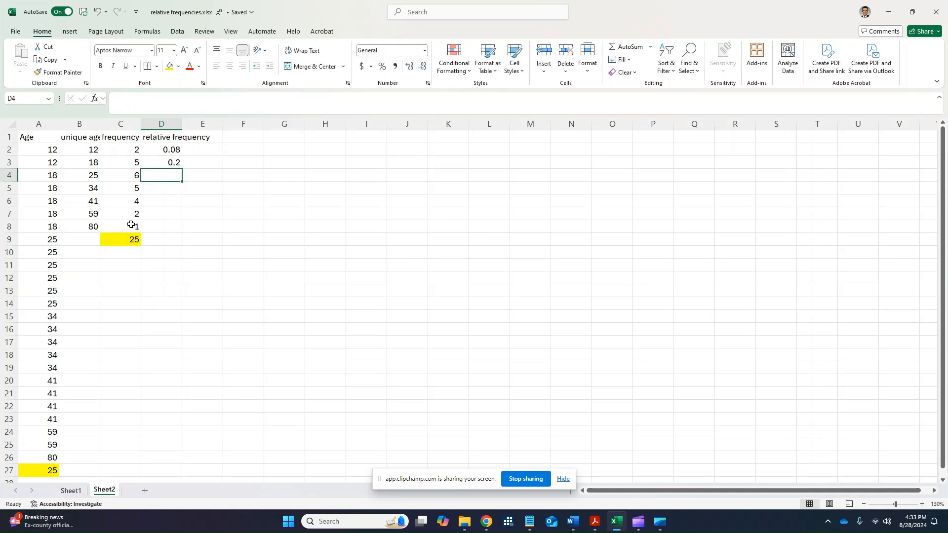
# Fill the relative frequency formula from D3 down to D8 and review the values in D2:D8.
pyautogui.click(175, 164)
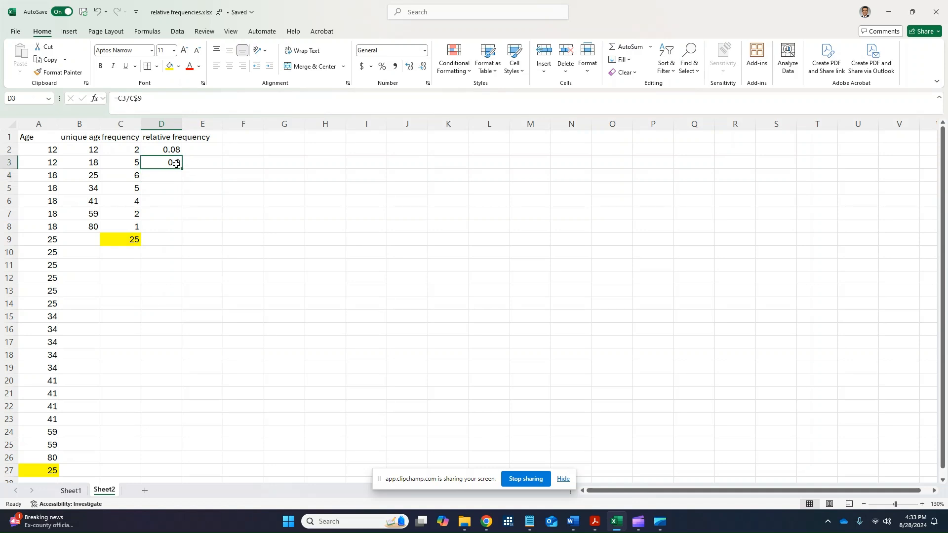
pyautogui.moveTo(183, 169); pyautogui.dragTo(181, 231)
pyautogui.moveTo(180, 230); pyautogui.dragTo(180, 231)
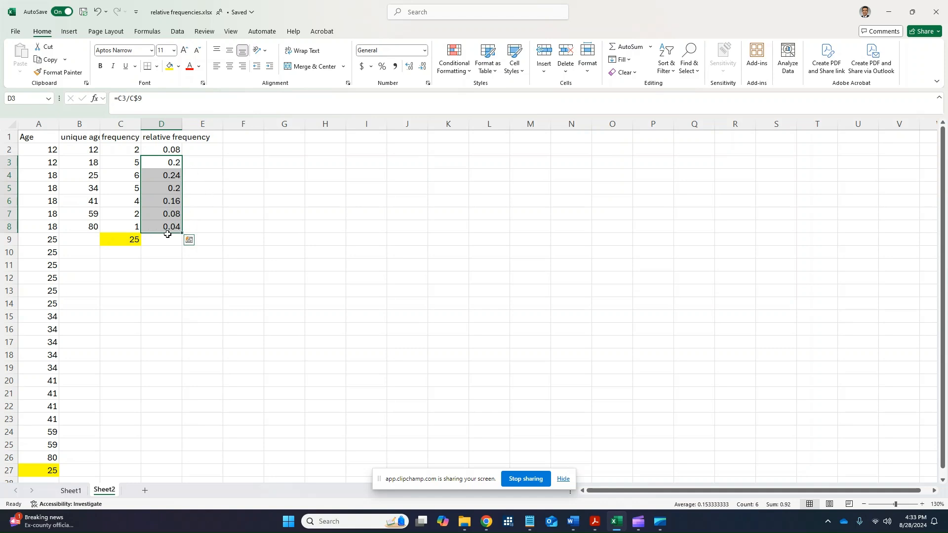
pyautogui.moveTo(168, 149); pyautogui.dragTo(173, 226)
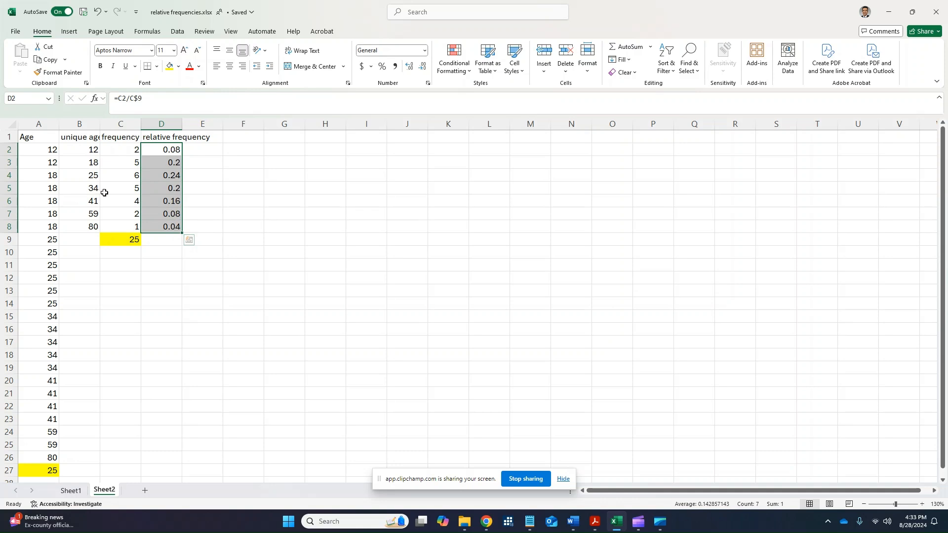
# Total the relative frequencies in cell D9 with =SUM(D2:D8).
pyautogui.click(167, 238)
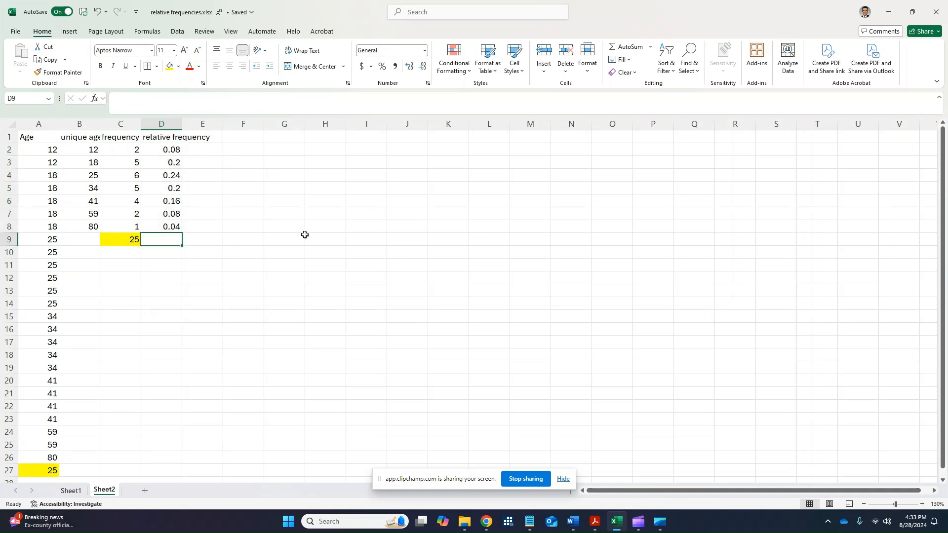
pyautogui.write('=SUM(')
pyautogui.press('Up')
pyautogui.hotkey('shift', 'Up')
pyautogui.hotkey('shift', 'Up')
pyautogui.hotkey('shift', 'Up')
pyautogui.hotkey('shift', 'Up')
pyautogui.hotkey('shift', 'Up')
pyautogui.hotkey('shift', 'Up')
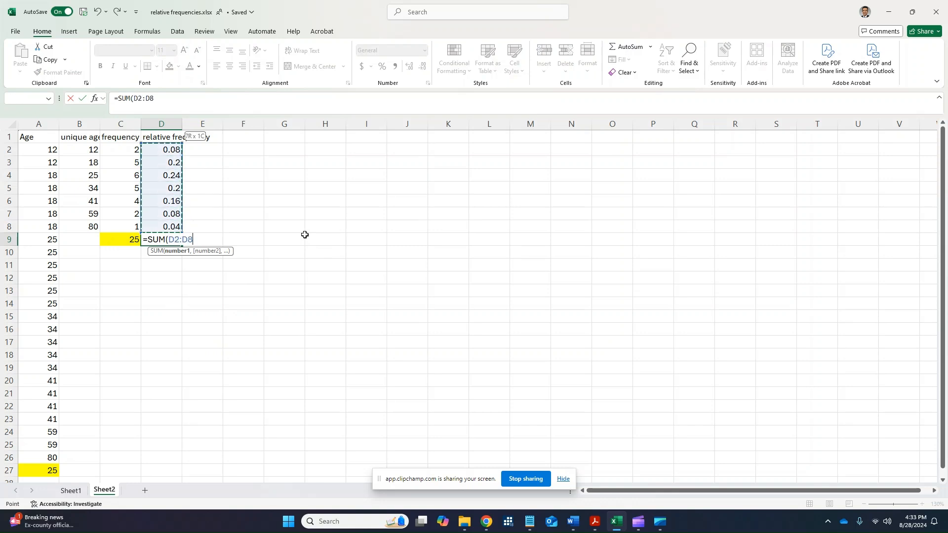
pyautogui.write(')')
pyautogui.press('Return')
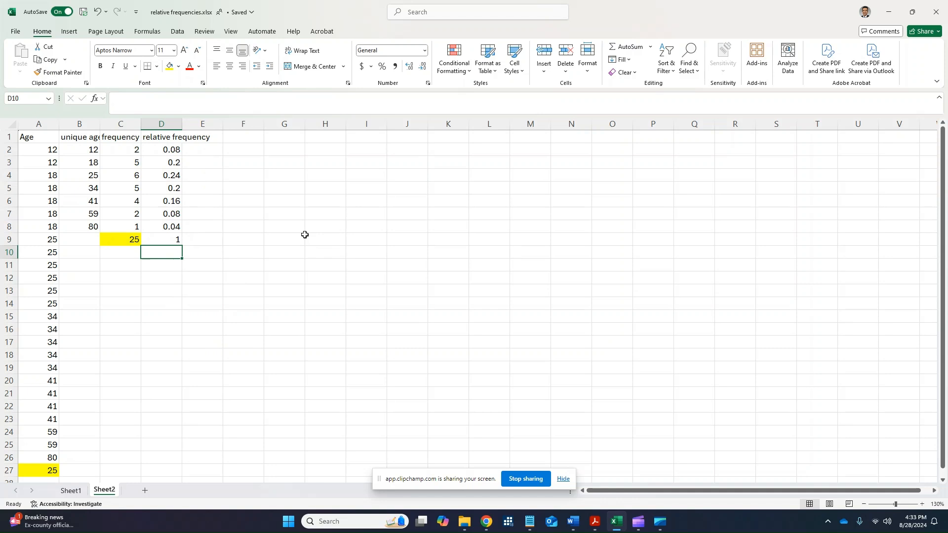
pyautogui.press('Up')
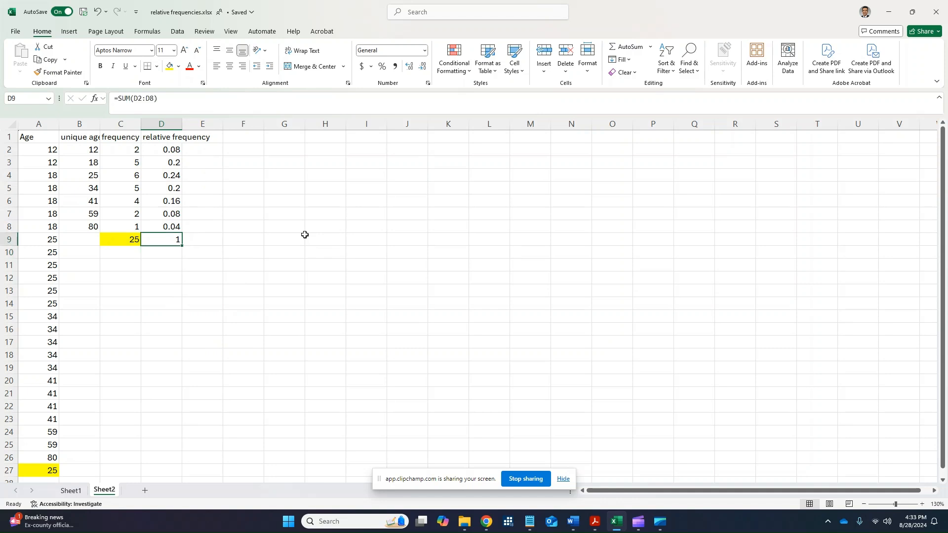
# Enter a trial check in cell D10 that divides the frequency total in C9 by itself.
pyautogui.press('Down')
pyautogui.write('=')
pyautogui.press('Up')
pyautogui.press('Left')
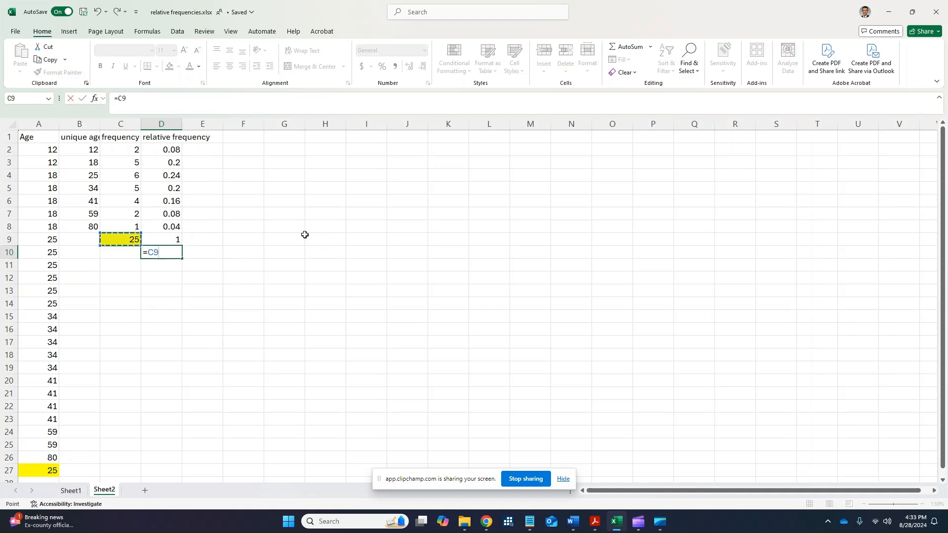
pyautogui.write('/')
pyautogui.press('Left')
pyautogui.press('Up')
pyautogui.press('Return')
# Compare the frequency total in C9 with D9 and D10, and examine the relative frequencies in D2:D8.
pyautogui.press('Up')
pyautogui.press('Left')
pyautogui.press('Up')
pyautogui.press('Down')
pyautogui.press('Right')
pyautogui.press('Left')
pyautogui.press('Up')
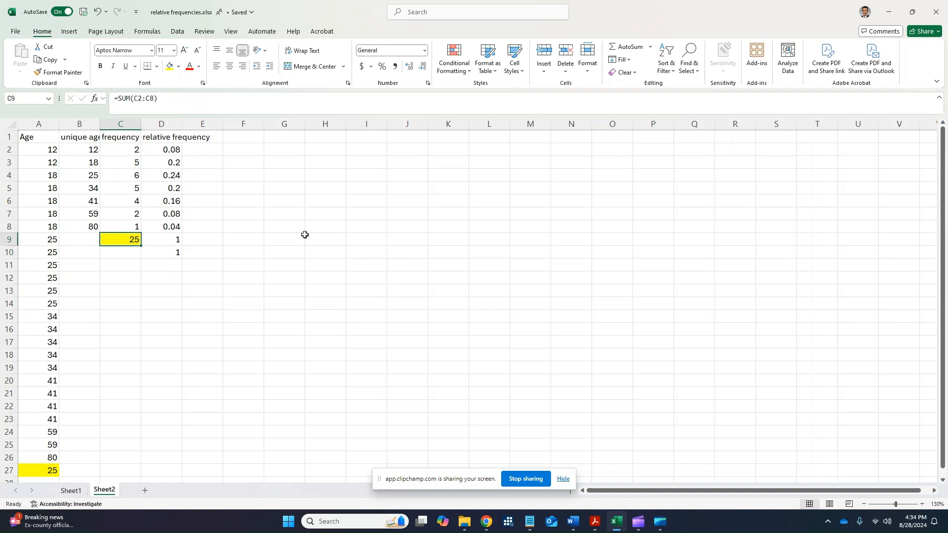
pyautogui.press('Right')
pyautogui.press('Down')
pyautogui.press('Up')
pyautogui.press('Up')
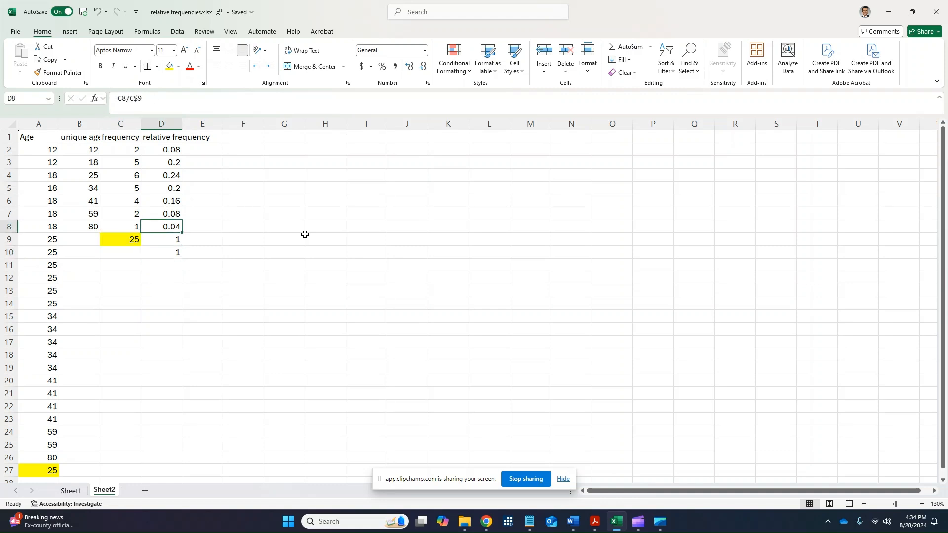
pyautogui.hotkey('shift', 'Up')
pyautogui.hotkey('shift', 'Up')
pyautogui.hotkey('shift', 'Up')
pyautogui.hotkey('shift', 'Up')
pyautogui.hotkey('shift', 'Up')
pyautogui.hotkey('shift', 'Up')
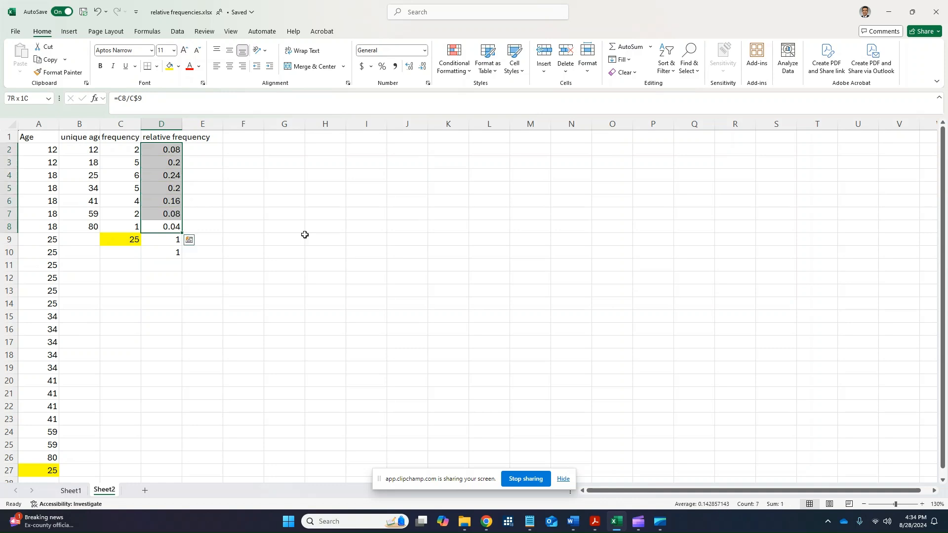
# Delete the check formula from cell D10.
pyautogui.press('Down')
pyautogui.press('Down')
pyautogui.press('Delete')
pyautogui.press('Right')
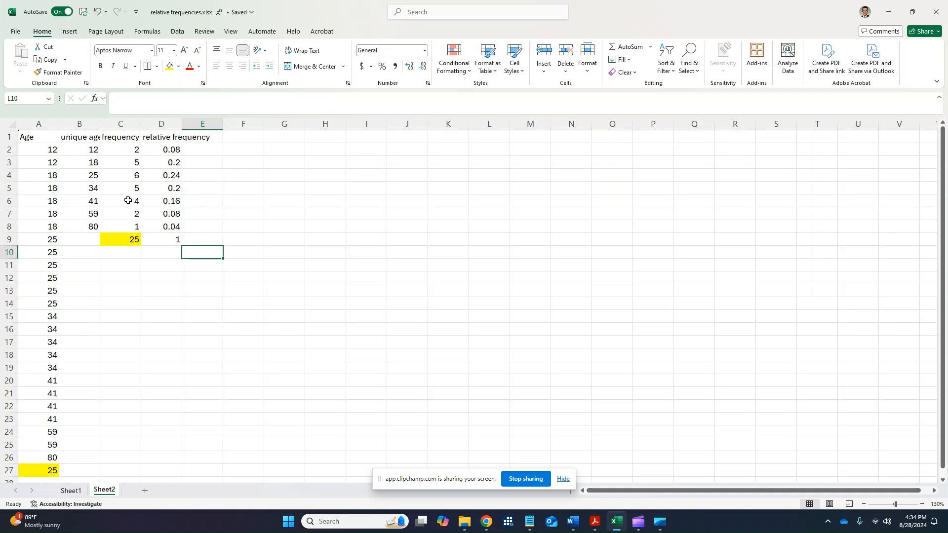
# Clear the header in cell B1 and insert a 2-D clustered column chart from the ages and frequencies in B1:C8.
pyautogui.click(82, 138)
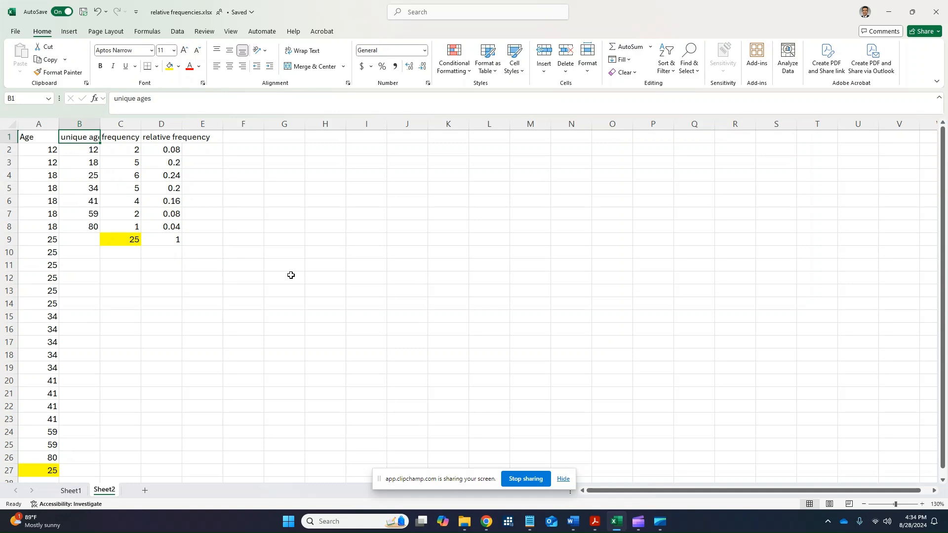
pyautogui.press('Delete')
pyautogui.hotkey('shift', 'Right')
pyautogui.hotkey('shift', 'Down')
pyautogui.hotkey('shift', 'Down')
pyautogui.hotkey('shift', 'Down')
pyautogui.hotkey('shift', 'Down')
pyautogui.hotkey('shift', 'Down')
pyautogui.hotkey('shift', 'Down')
pyautogui.hotkey('shift', 'Down')
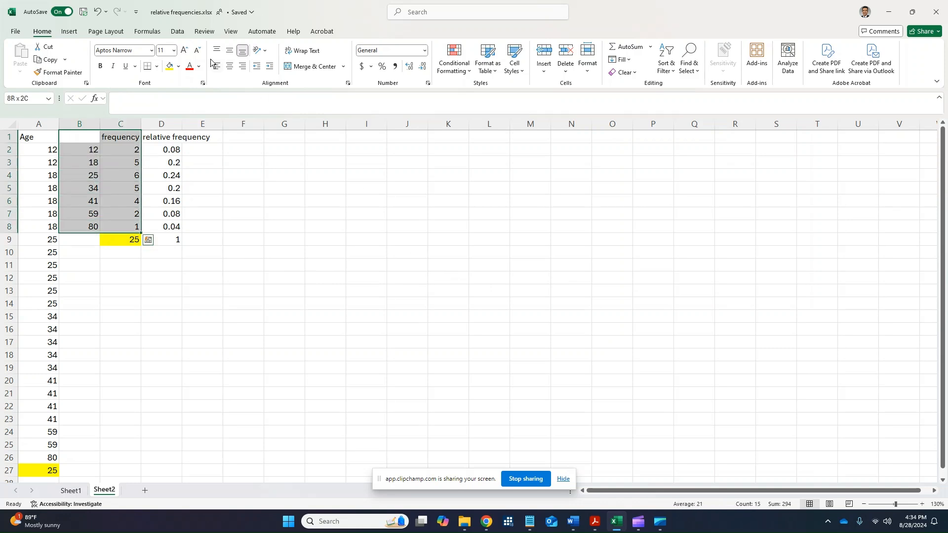
pyautogui.click(71, 32)
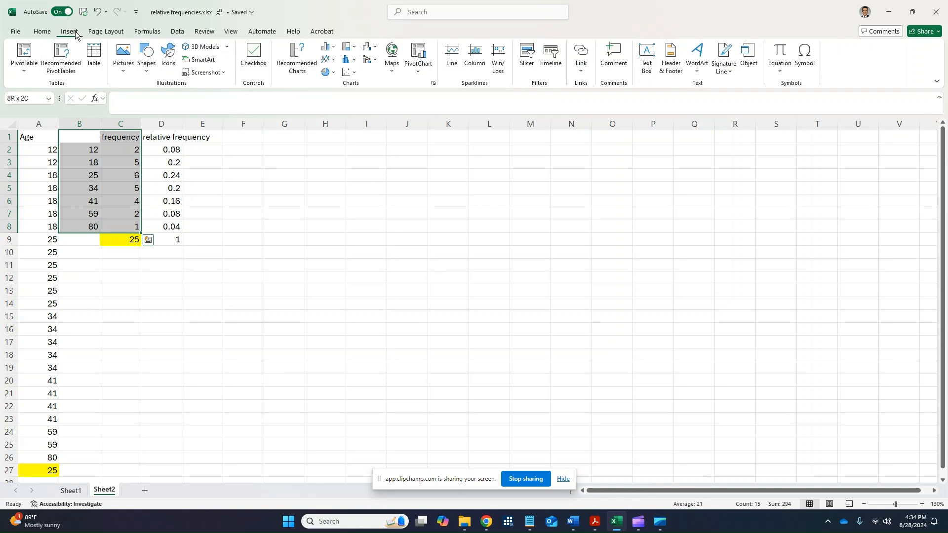
pyautogui.click(326, 47)
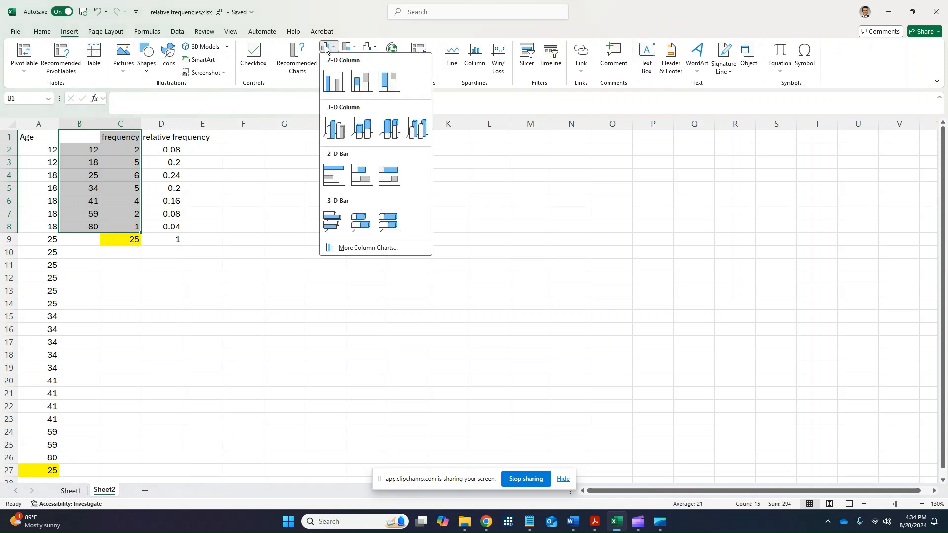
pyautogui.click(332, 81)
# Move the chart up beside the table and switch its data series from the frequency column to relative frequency in D1:D8.
pyautogui.moveTo(516, 213); pyautogui.dragTo(509, 164)
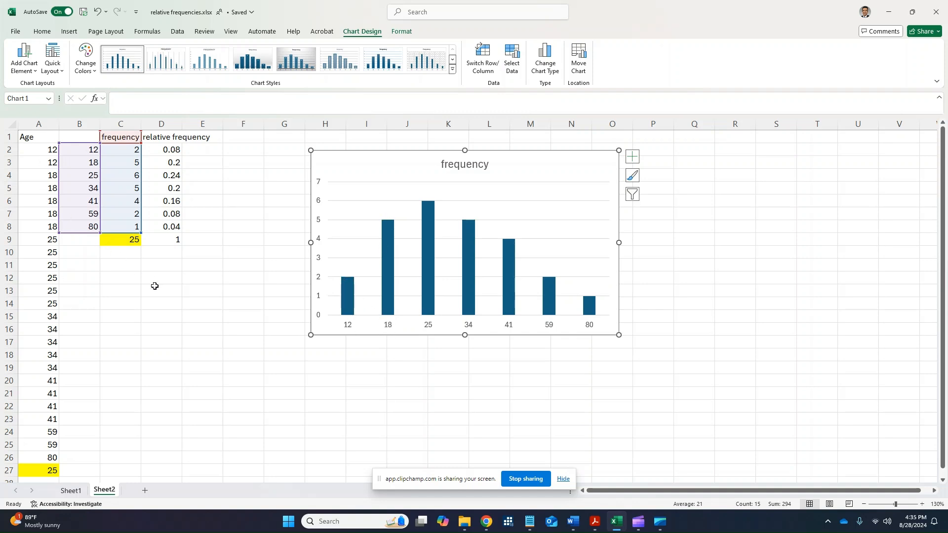
pyautogui.moveTo(142, 193); pyautogui.dragTo(178, 193)
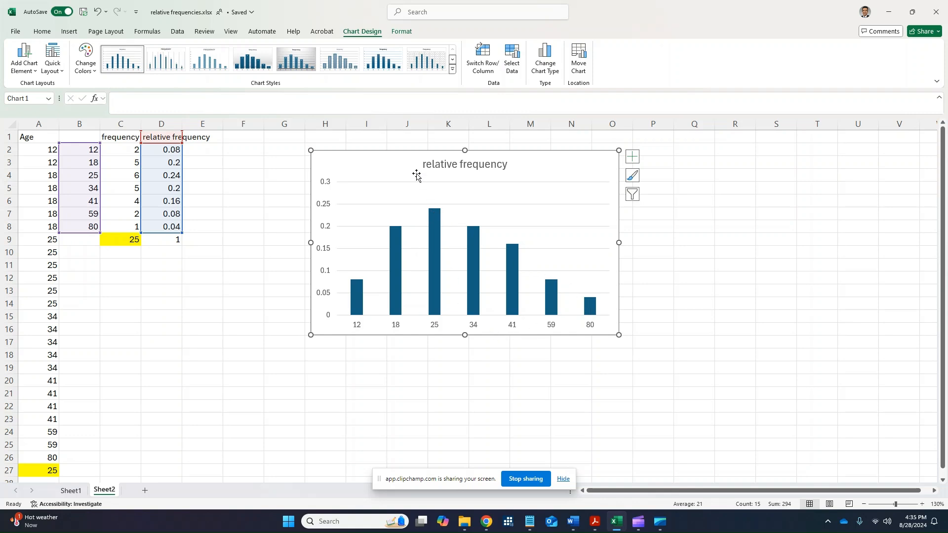
pyautogui.moveTo(363, 291)
# Change the relative frequency chart to a 2-D pie chart.
pyautogui.click(68, 32)
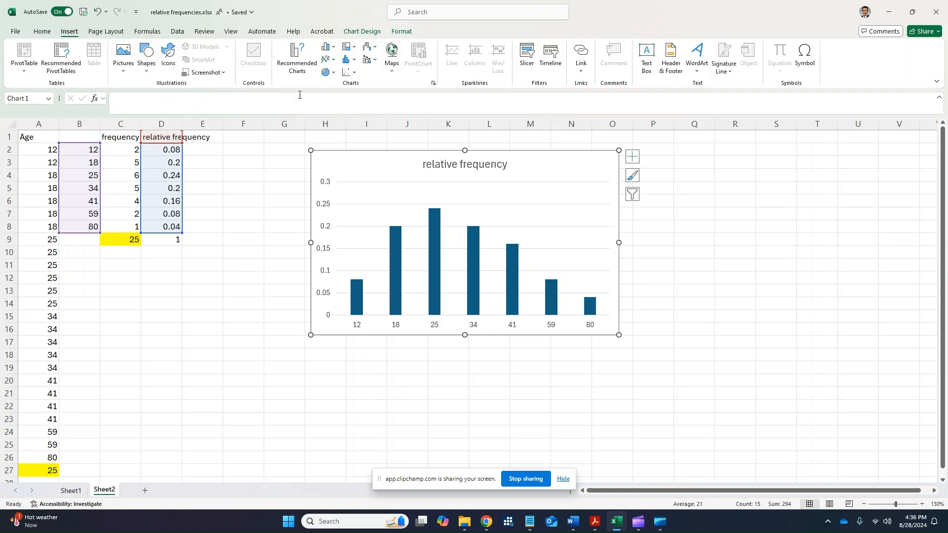
pyautogui.click(330, 74)
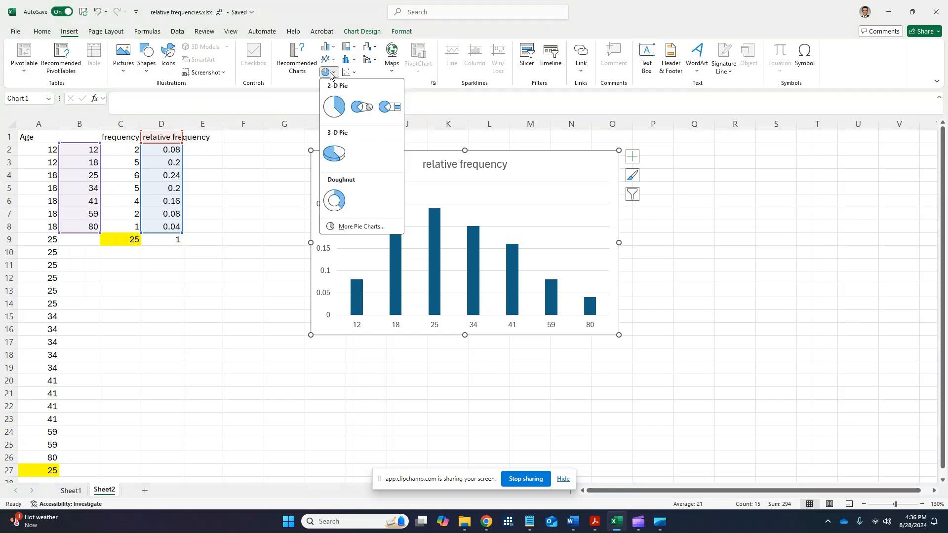
pyautogui.click(335, 106)
pyautogui.click(456, 213)
pyautogui.click(353, 188)
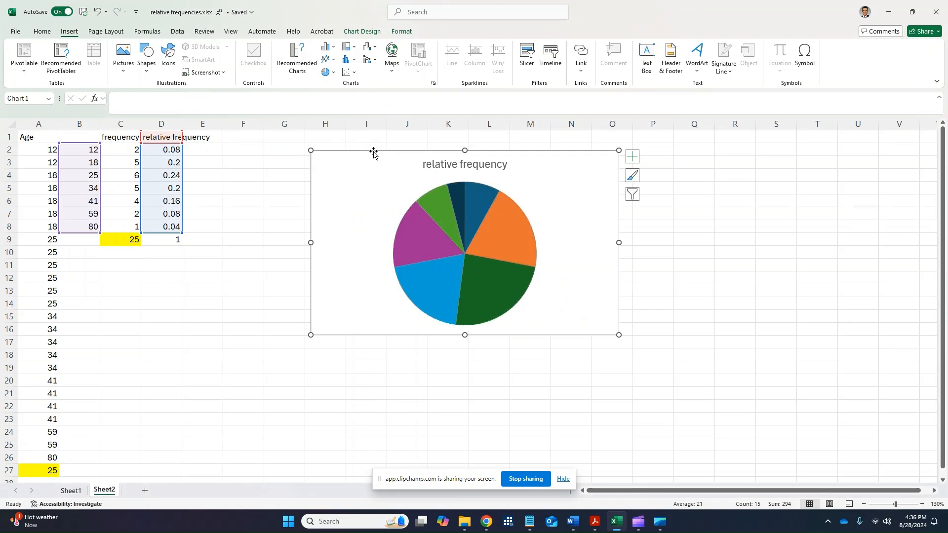
# Move the pie chart closer to the table and apply the chart style with an uppercase title, legend above the pie and white percentage labels.
pyautogui.moveTo(371, 149); pyautogui.dragTo(315, 176)
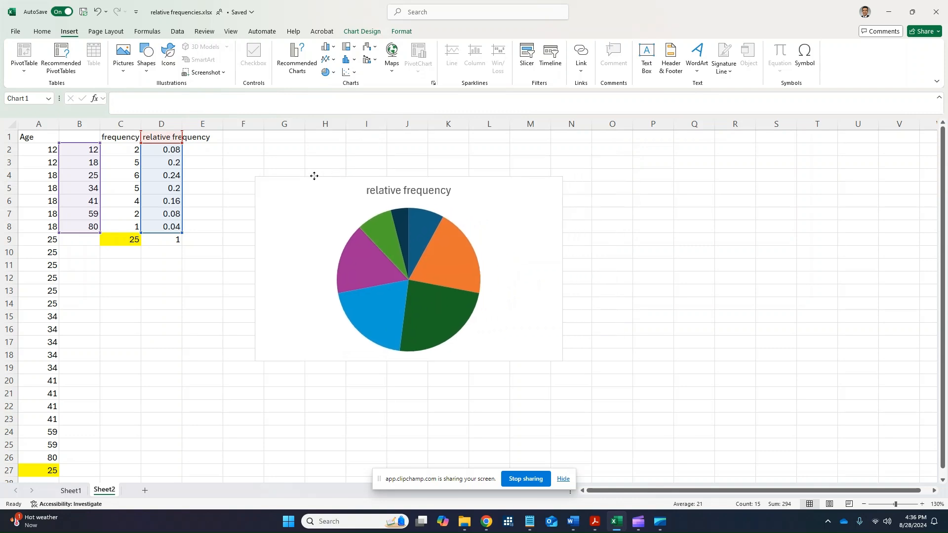
pyautogui.click(361, 31)
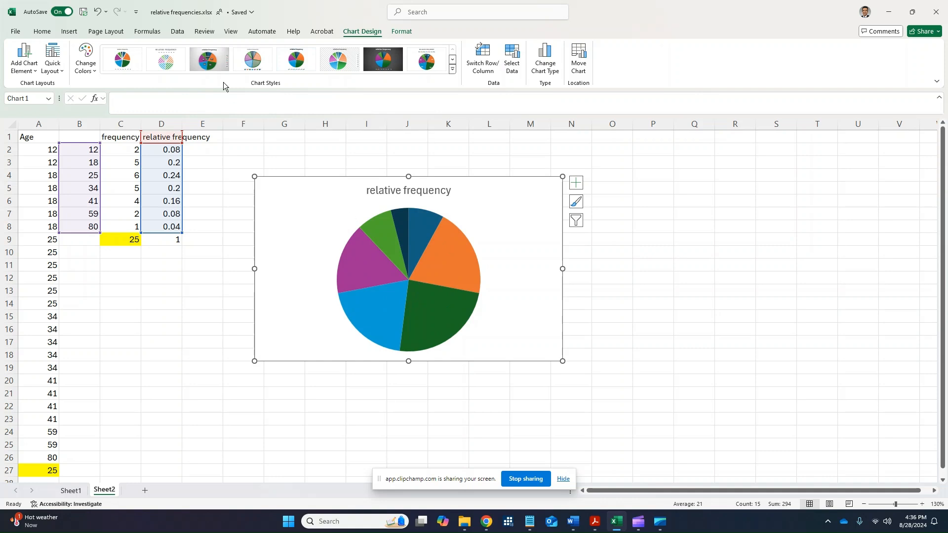
pyautogui.click(435, 65)
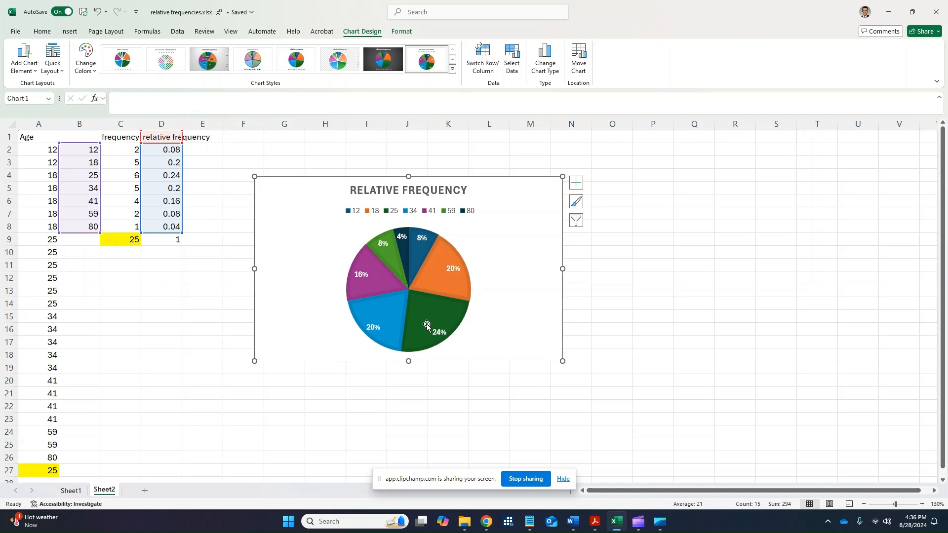
# Convert the relative frequencies to percentages in column E with =D2*100 in E2, filled down through E9.
pyautogui.click(172, 175)
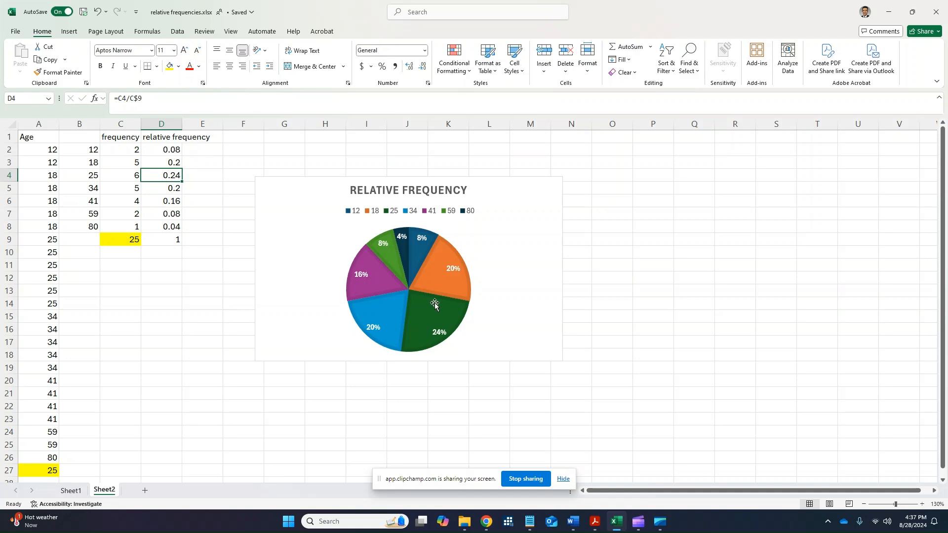
pyautogui.moveTo(424, 333)
pyautogui.moveTo(435, 283)
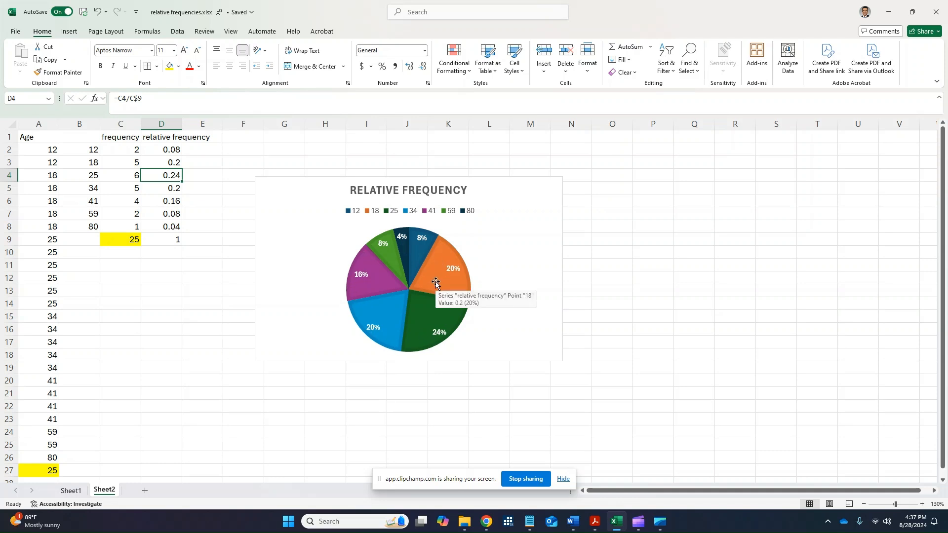
pyautogui.click(195, 149)
pyautogui.write('=')
pyautogui.press('Left')
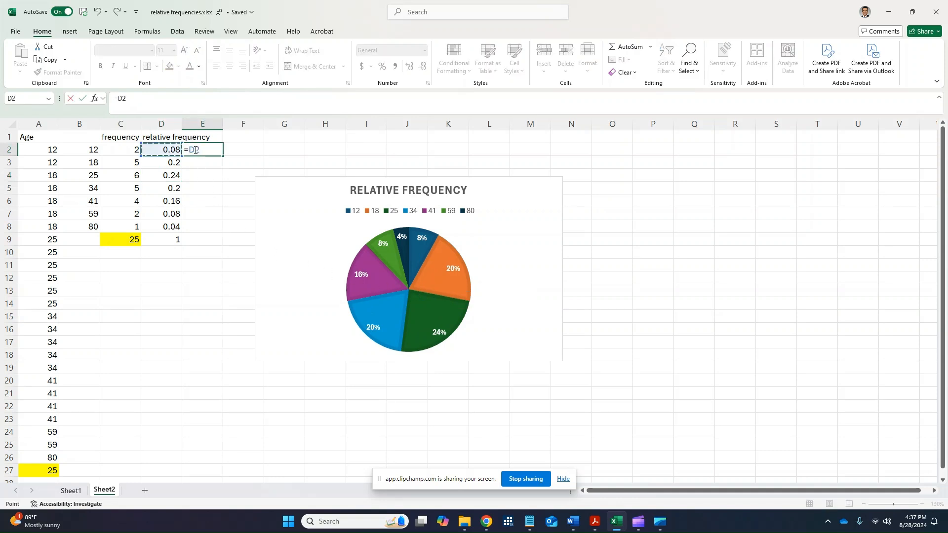
pyautogui.write('*')
pyautogui.press('Return')
pyautogui.click(195, 150)
pyautogui.moveTo(224, 158); pyautogui.dragTo(224, 245)
pyautogui.click(212, 265)
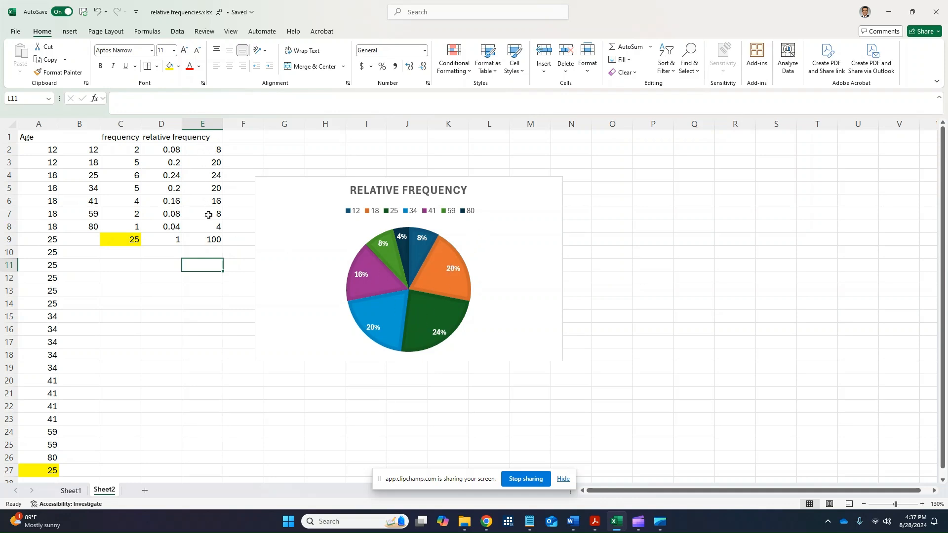
# Check the percentage formulas in E9 and E2:E4, and move the pie chart further away from the table.
pyautogui.click(209, 239)
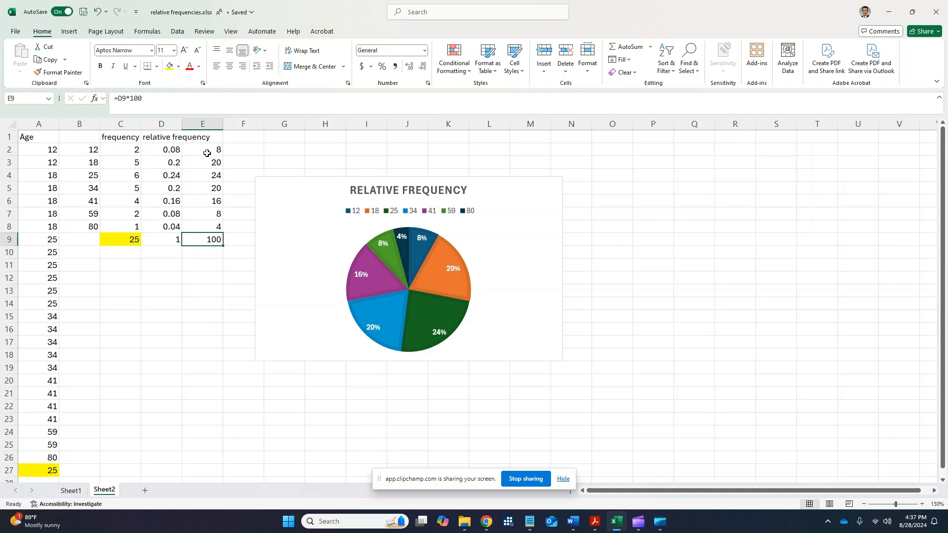
pyautogui.click(206, 150)
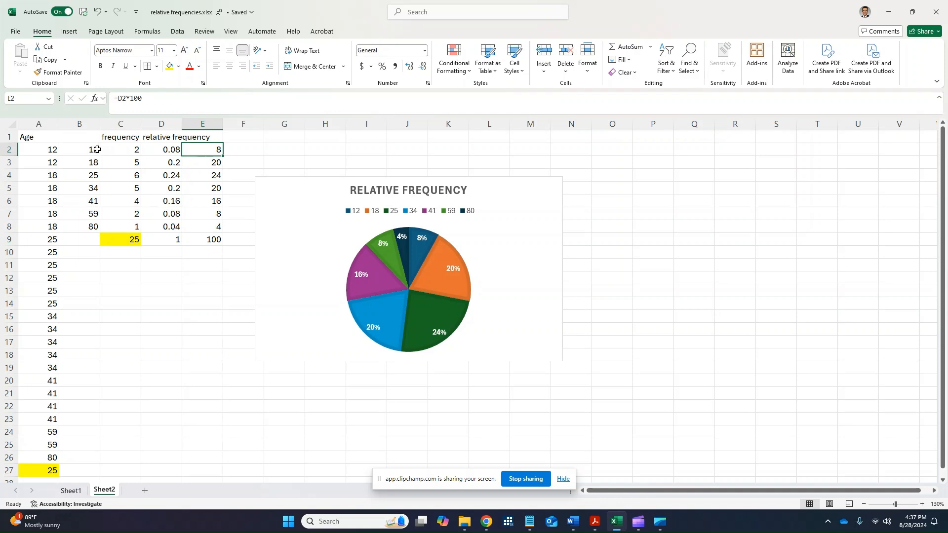
pyautogui.click(211, 163)
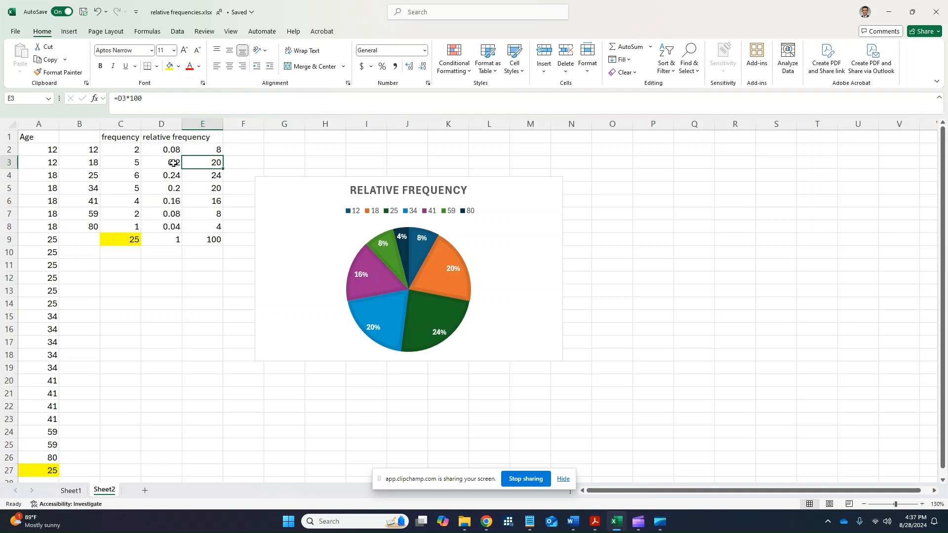
pyautogui.click(203, 177)
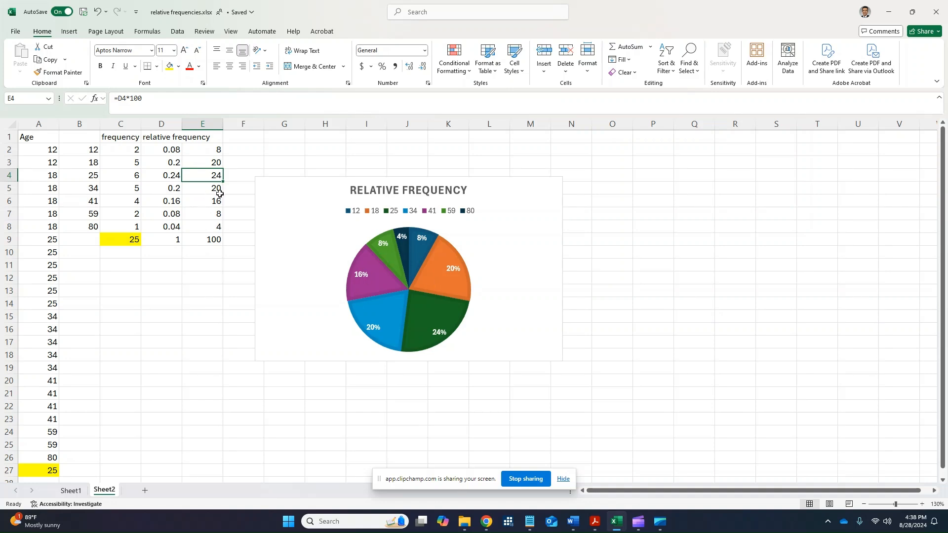
pyautogui.click(291, 191)
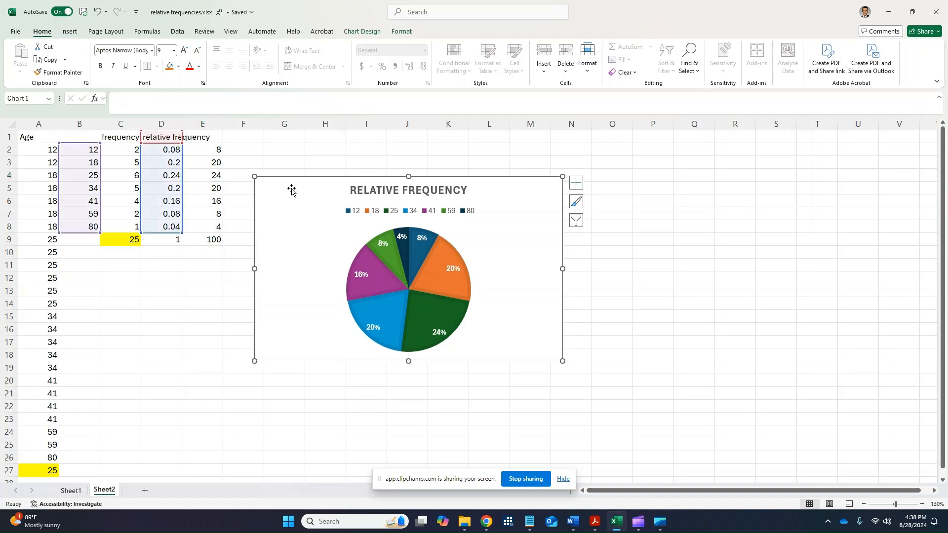
pyautogui.moveTo(292, 192); pyautogui.dragTo(377, 196)
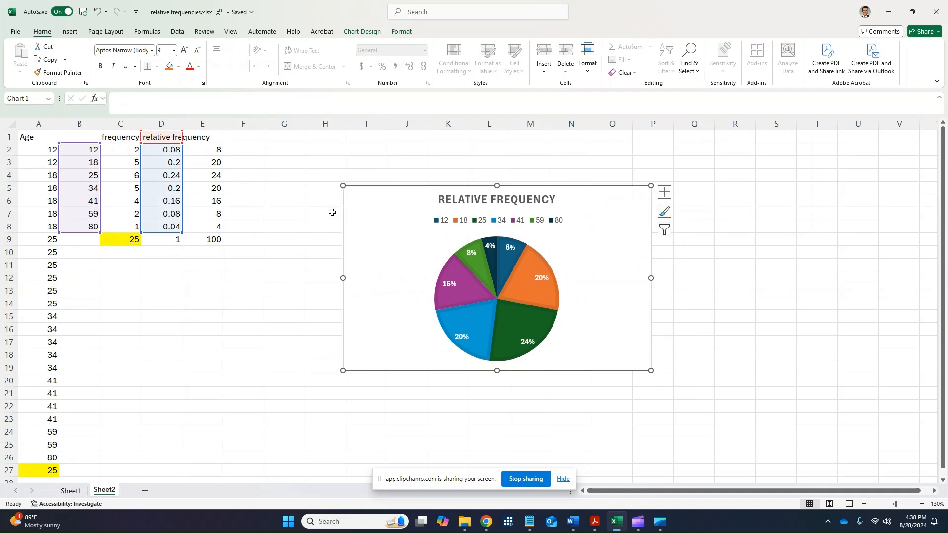